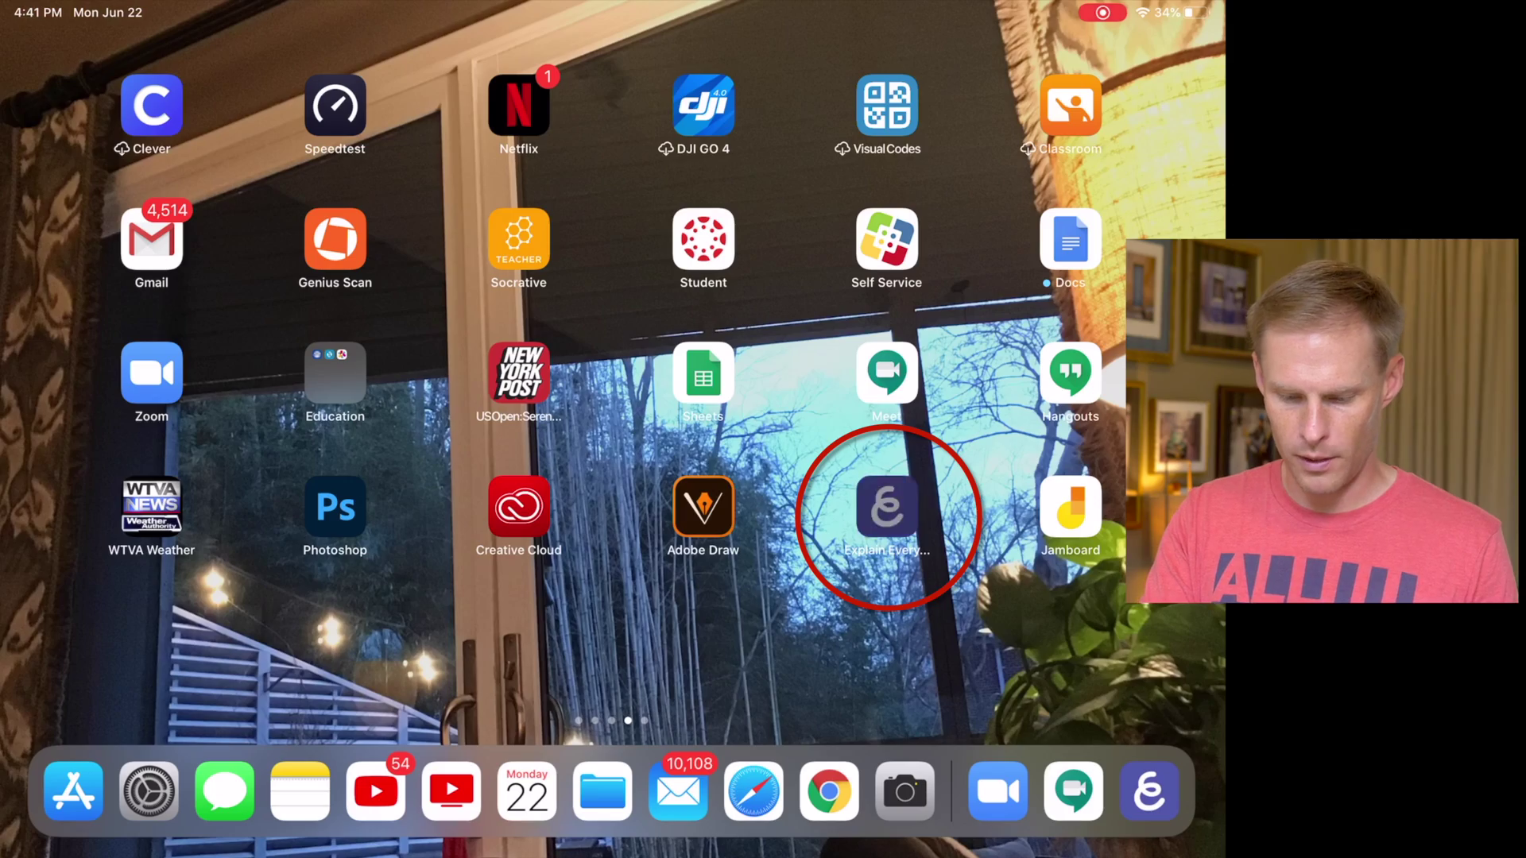
# Open Explain Everything on the iPad and start a collaboration on Whiteboard 4, joining with the microphone muted.
pyautogui.moveTo(887, 507); pyautogui.dragTo(1071, 507)
pyautogui.click(1177, 29)
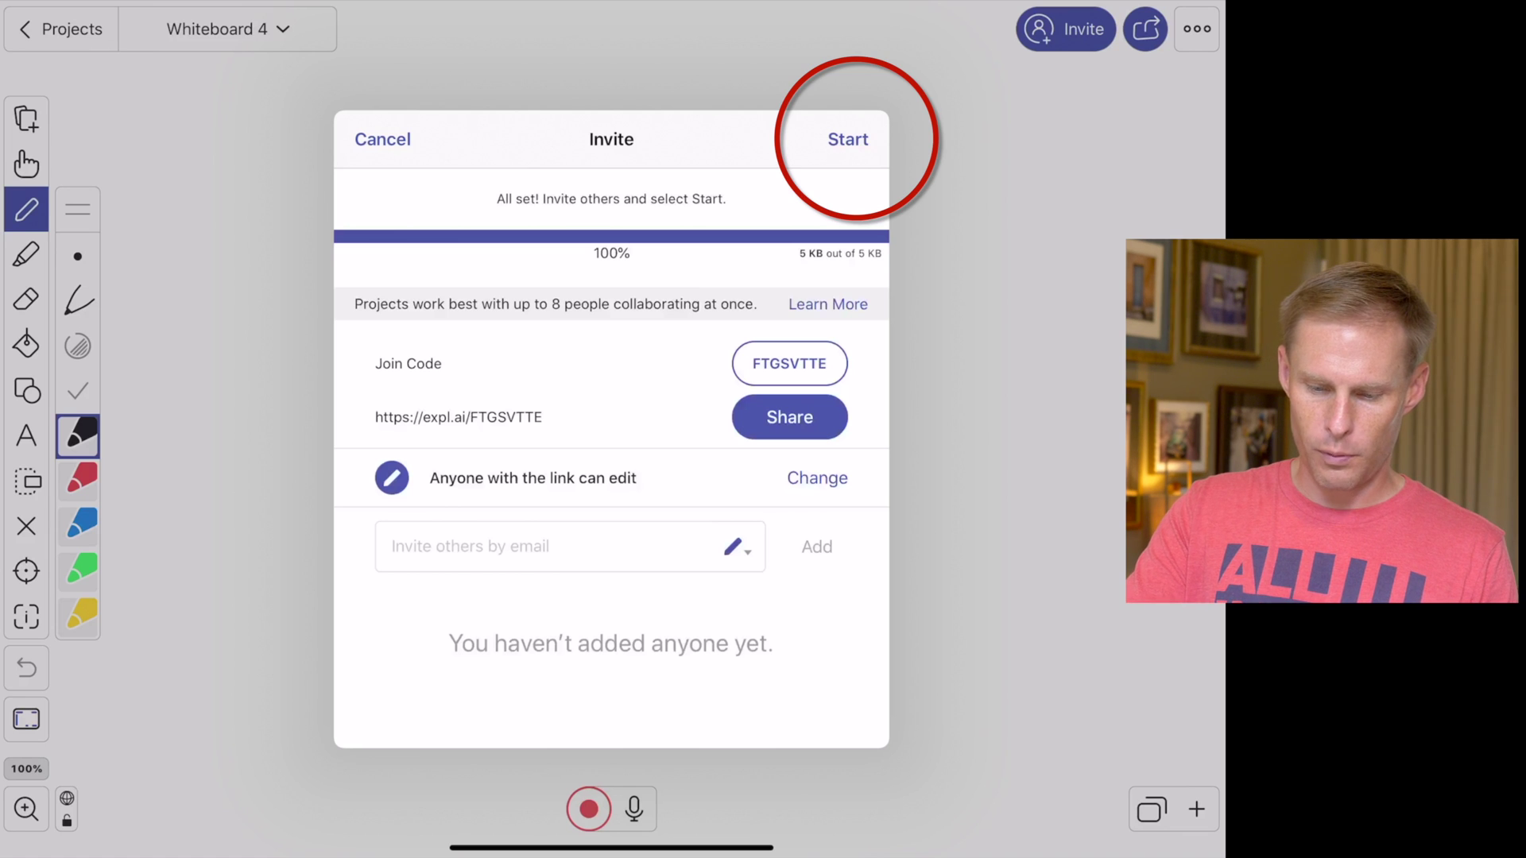
pyautogui.click(847, 139)
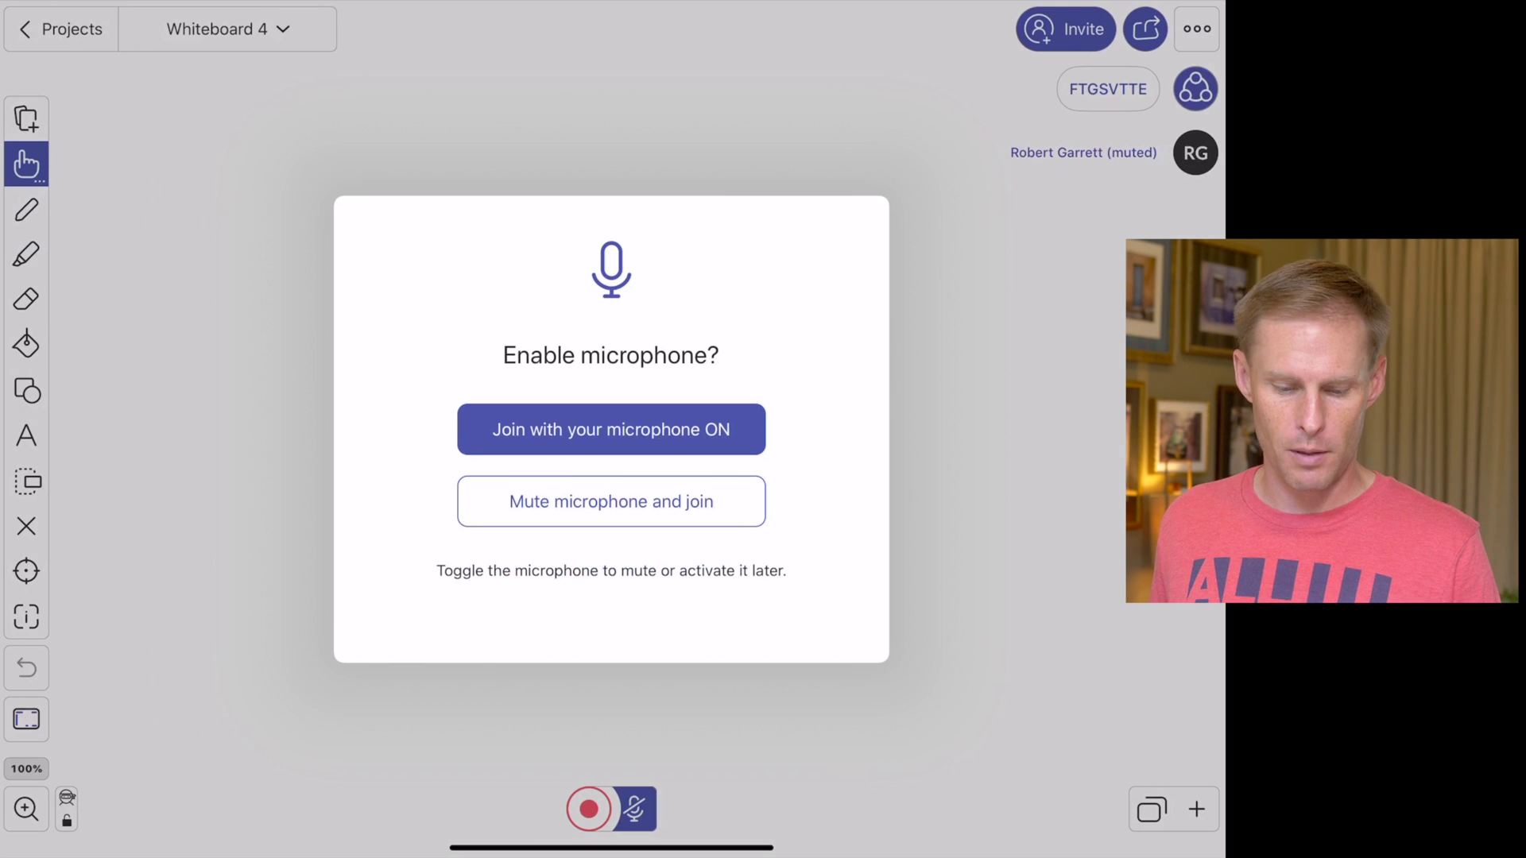
pyautogui.click(612, 502)
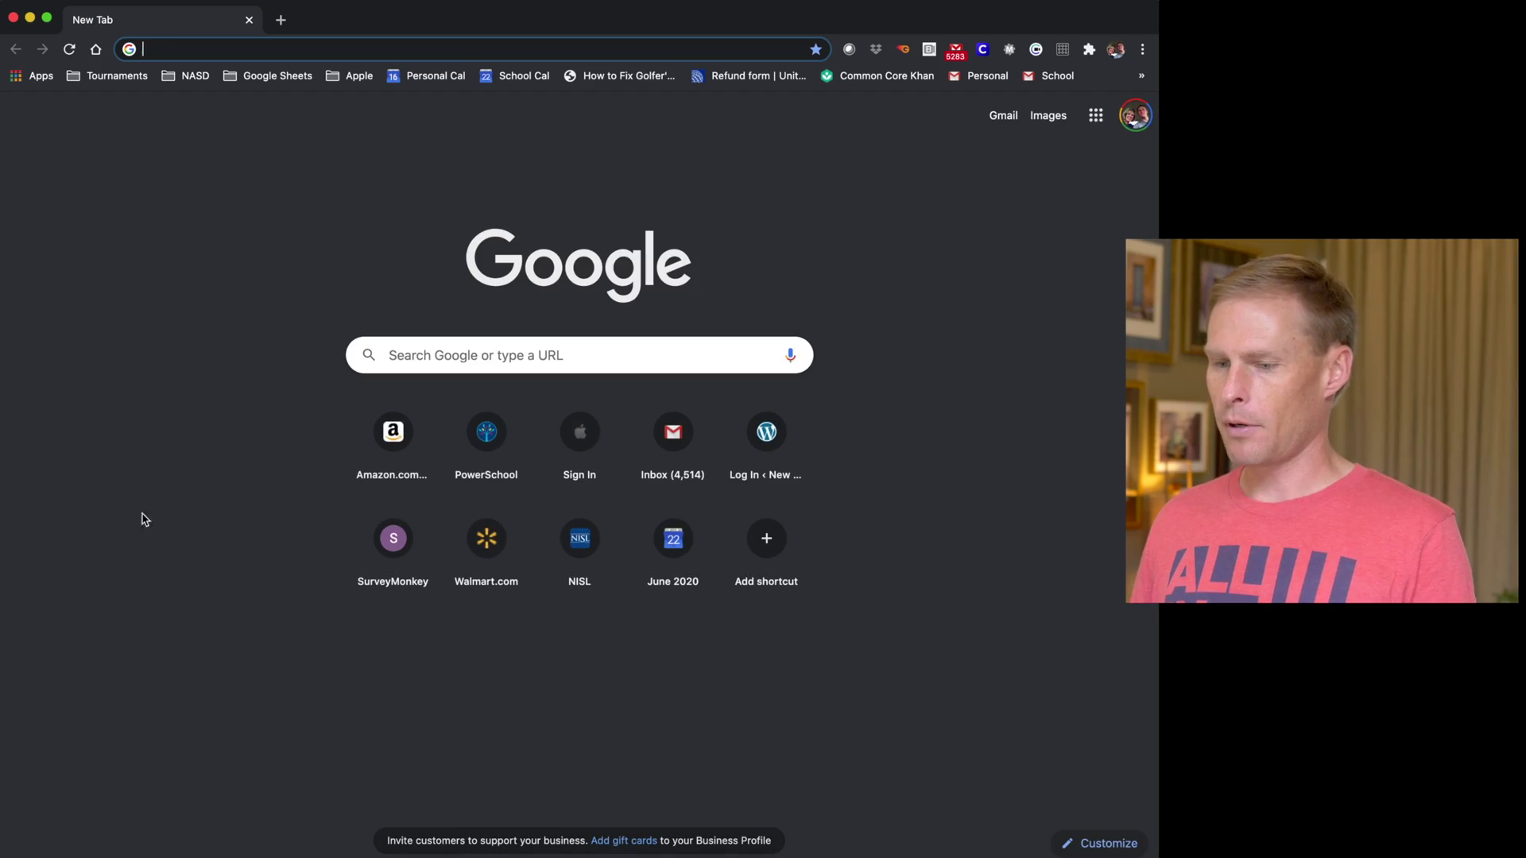
# Switch to Chrome on the laptop and open the website explaineverything.com.
pyautogui.write('explain')
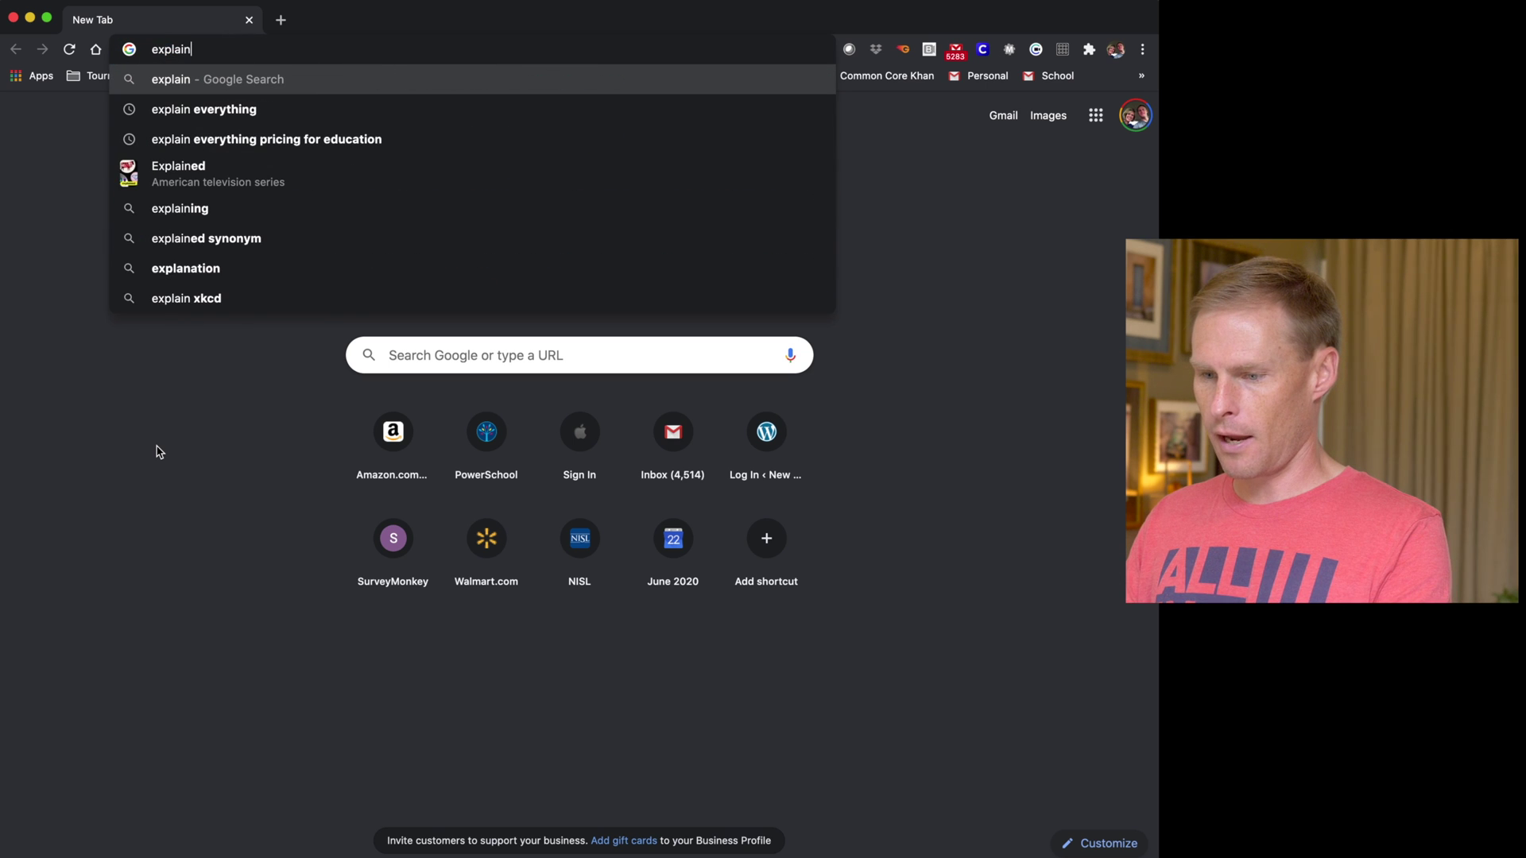
pyautogui.write('everything.com')
pyautogui.press('Return')
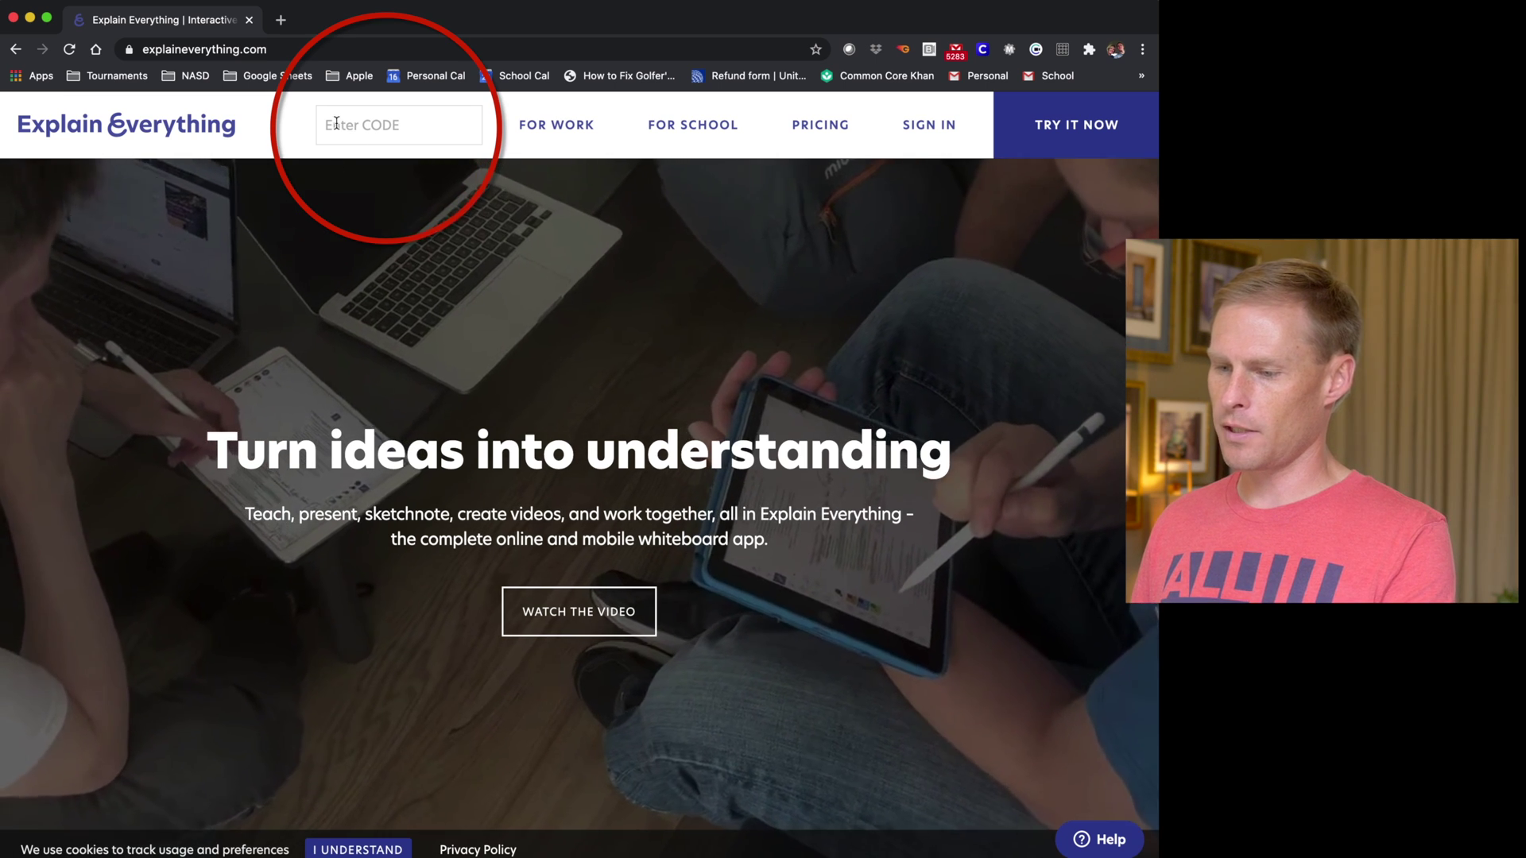
# Enter the iPad whiteboard's join code in the website's code field to open the shared whiteboard.
pyautogui.click(360, 124)
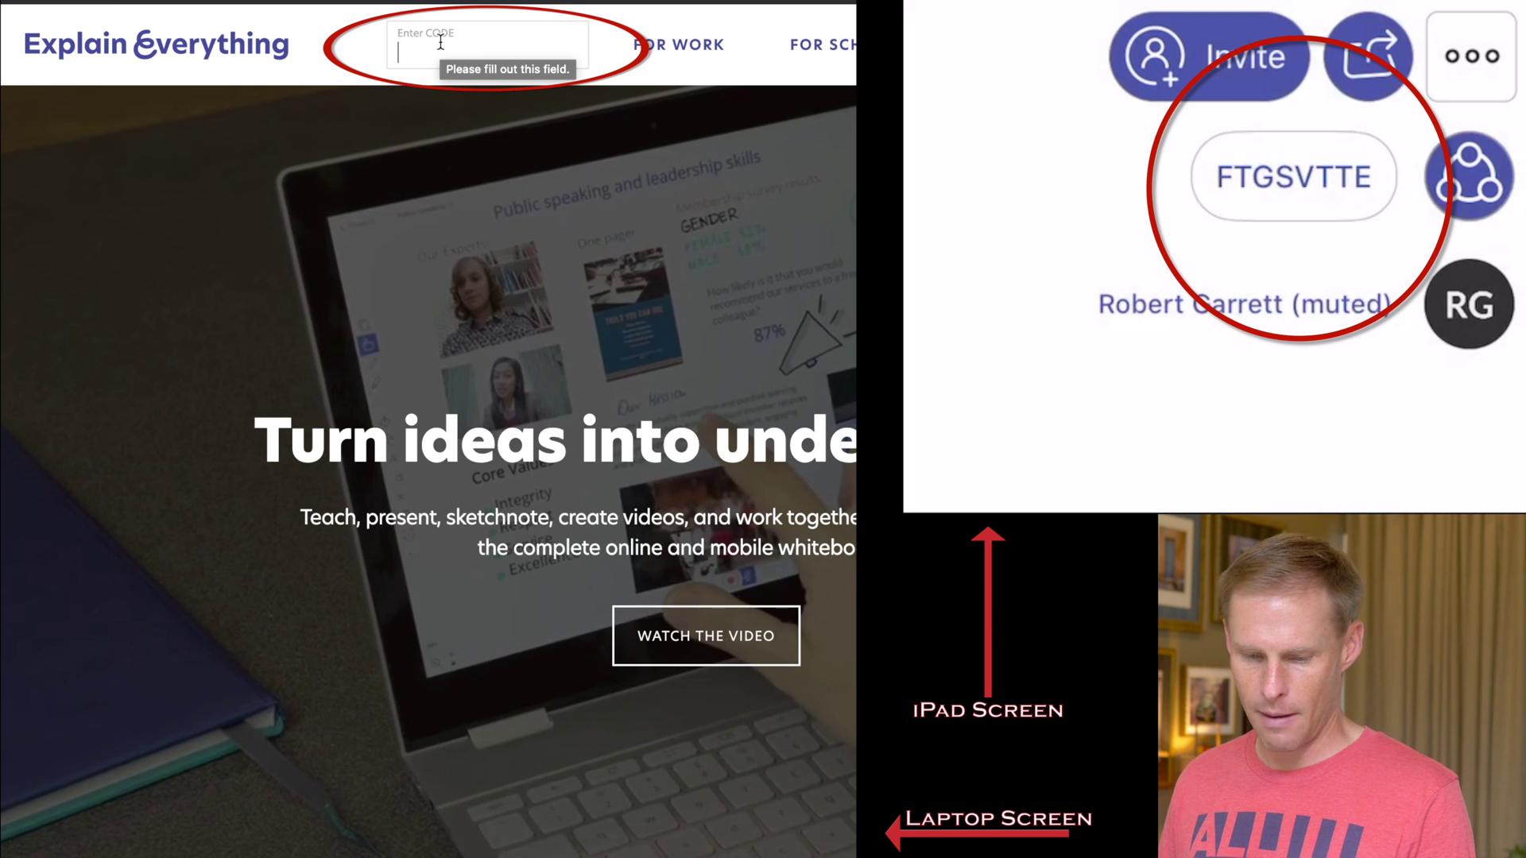
pyautogui.write('ft')
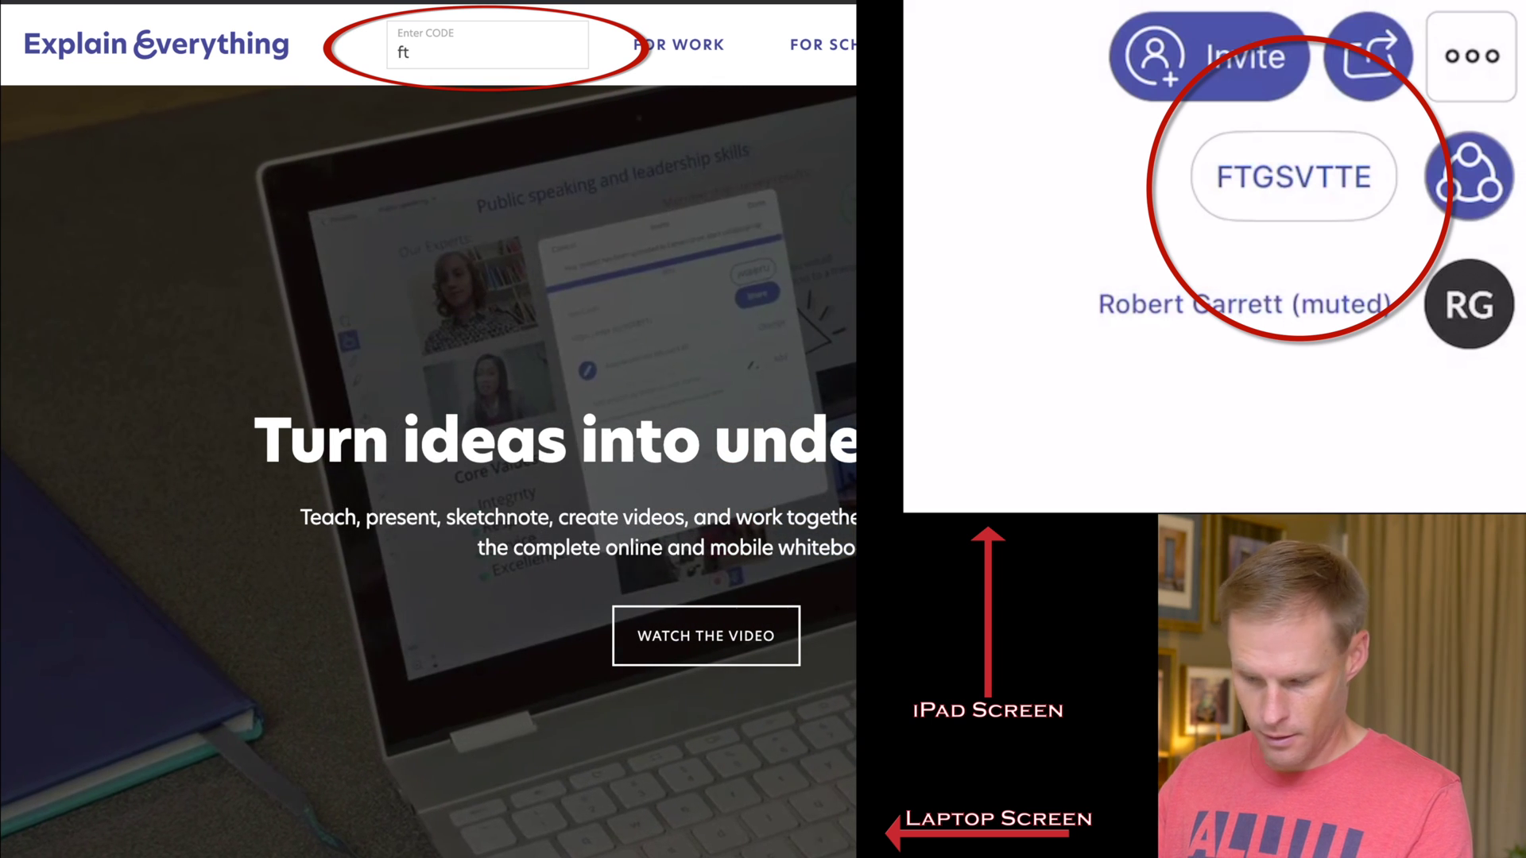
pyautogui.write('gs')
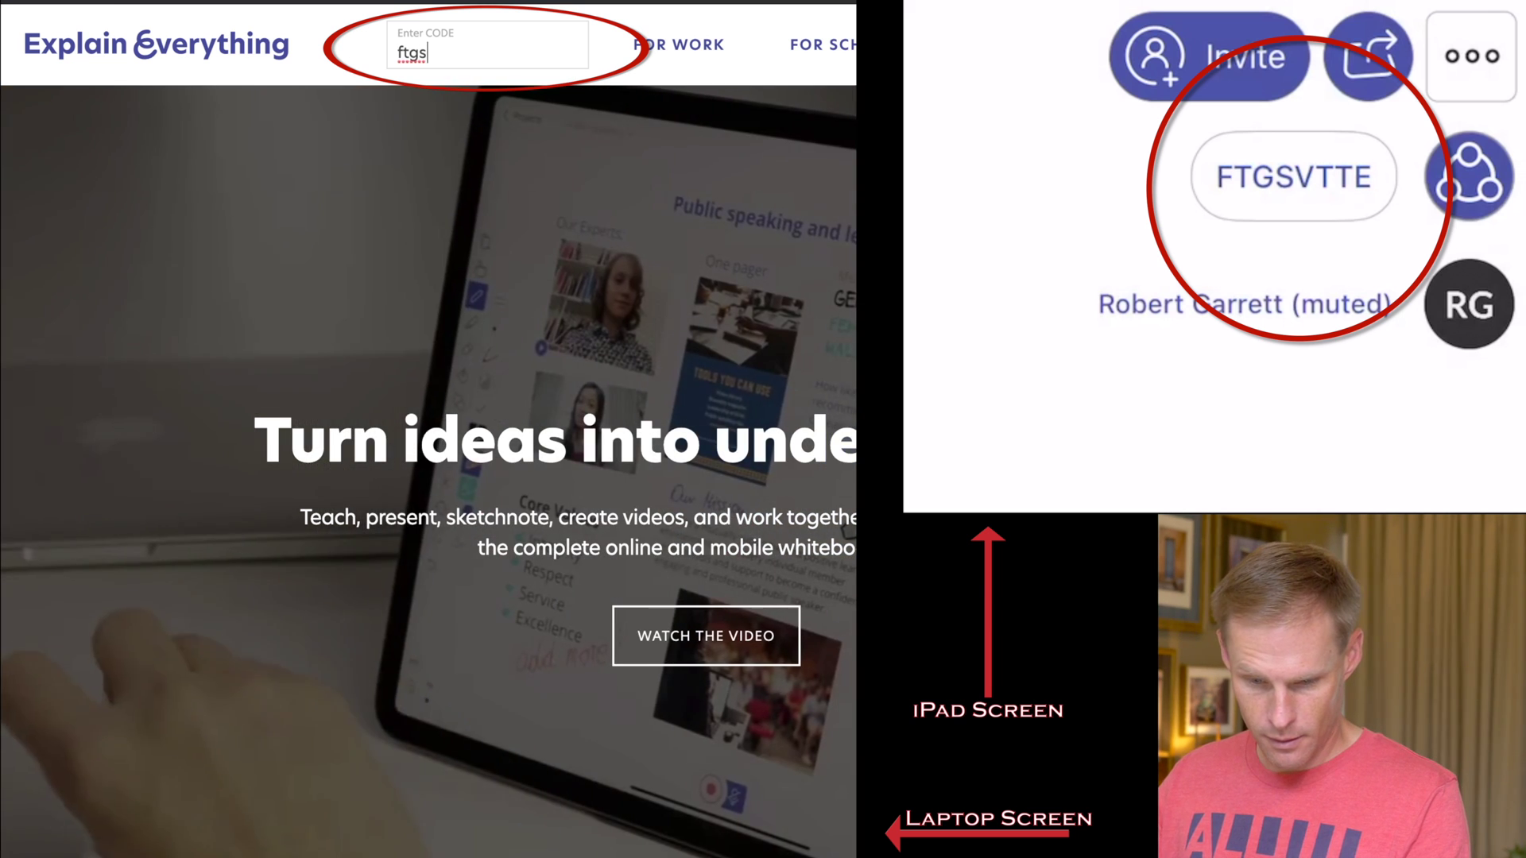
pyautogui.write('vtte')
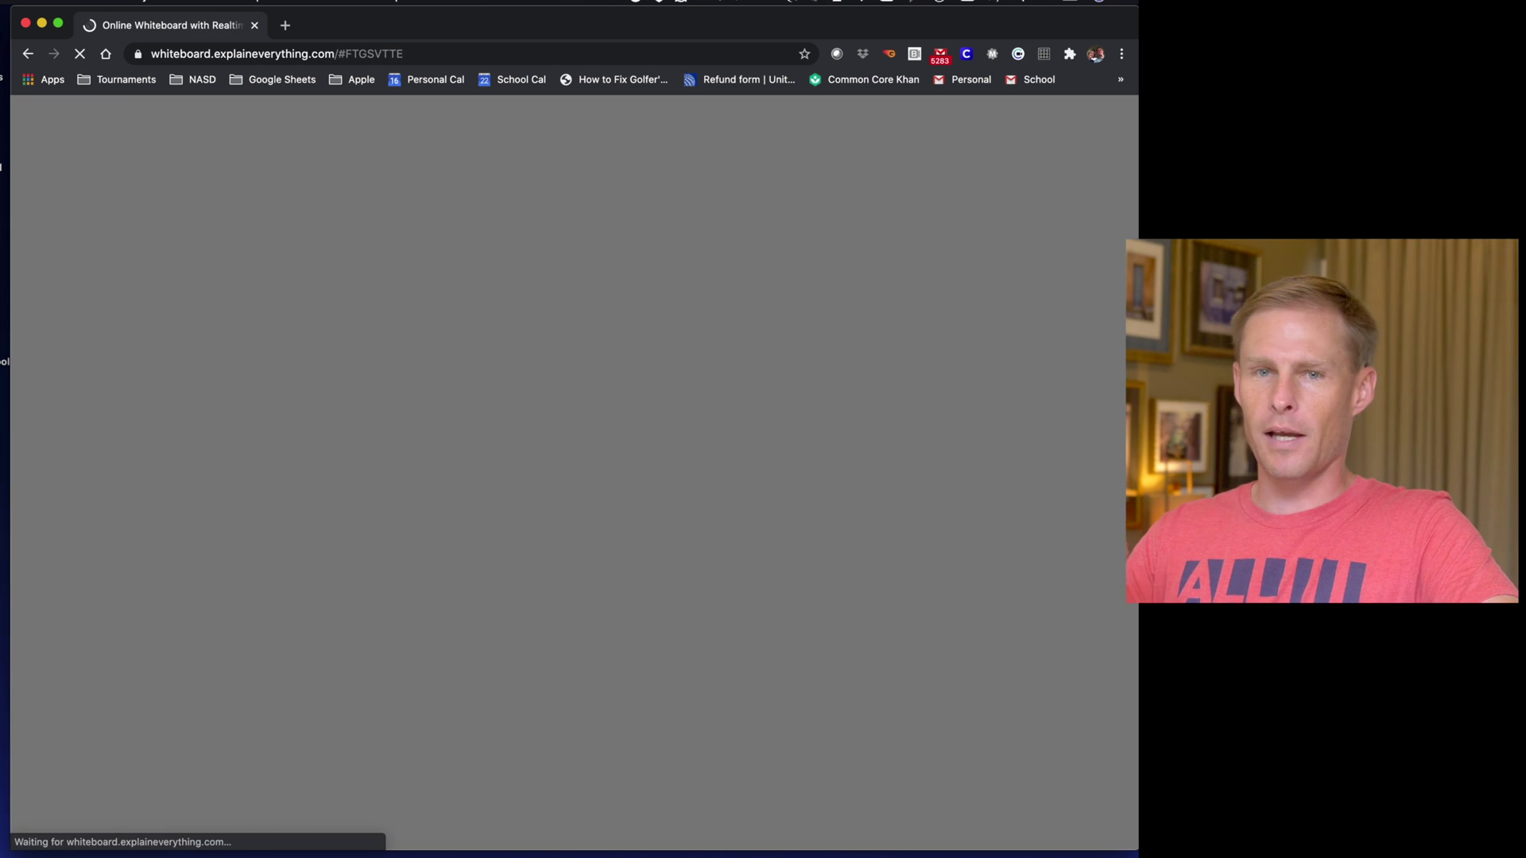
# Join the shared Whiteboard 4 on the laptop with the microphone muted and skip the introductory hints.
pyautogui.click(342, 142)
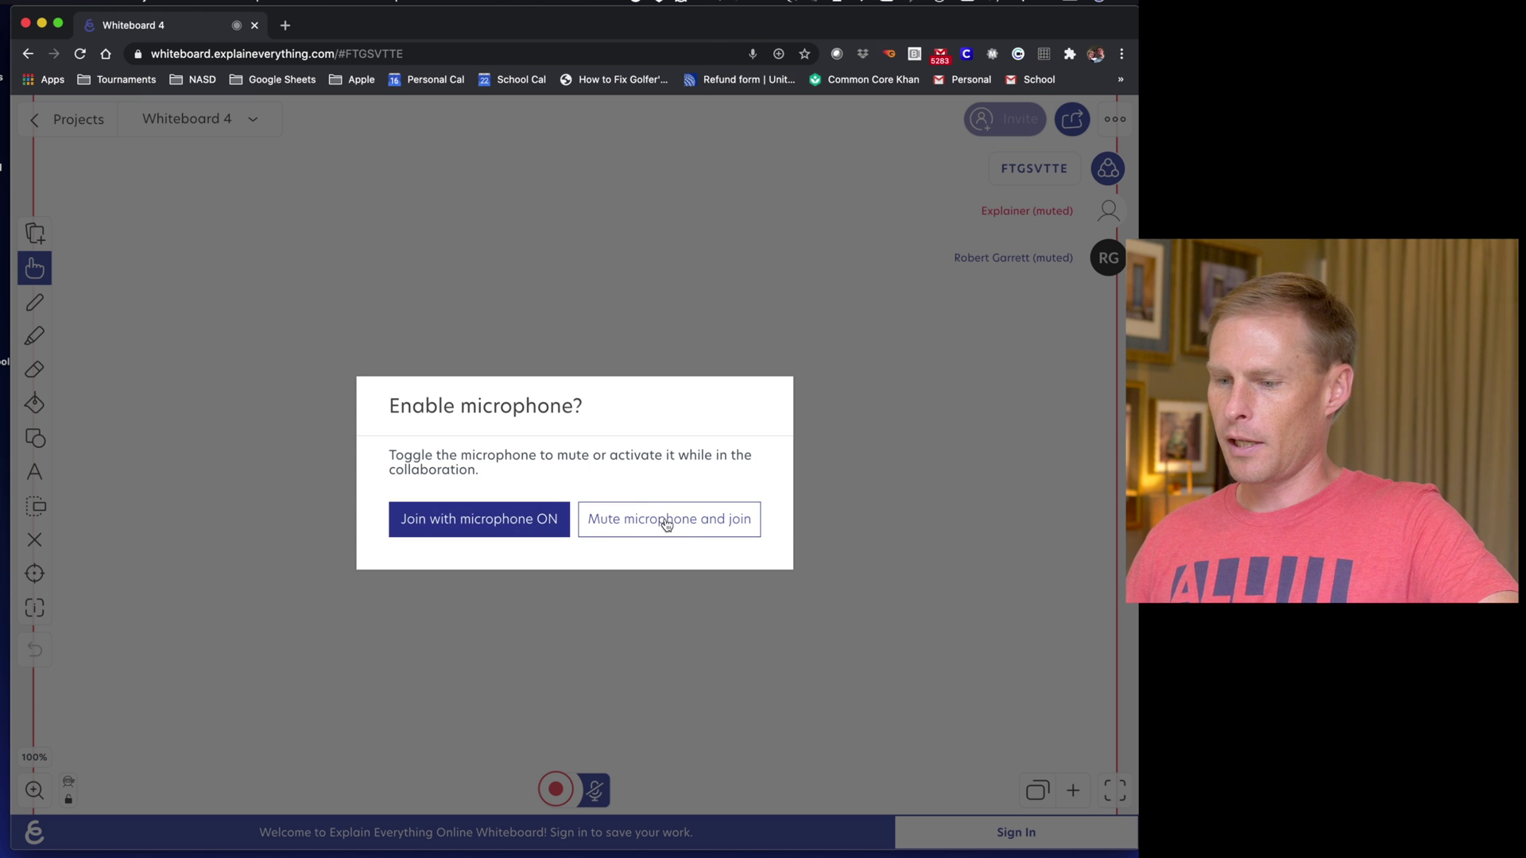
pyautogui.click(667, 522)
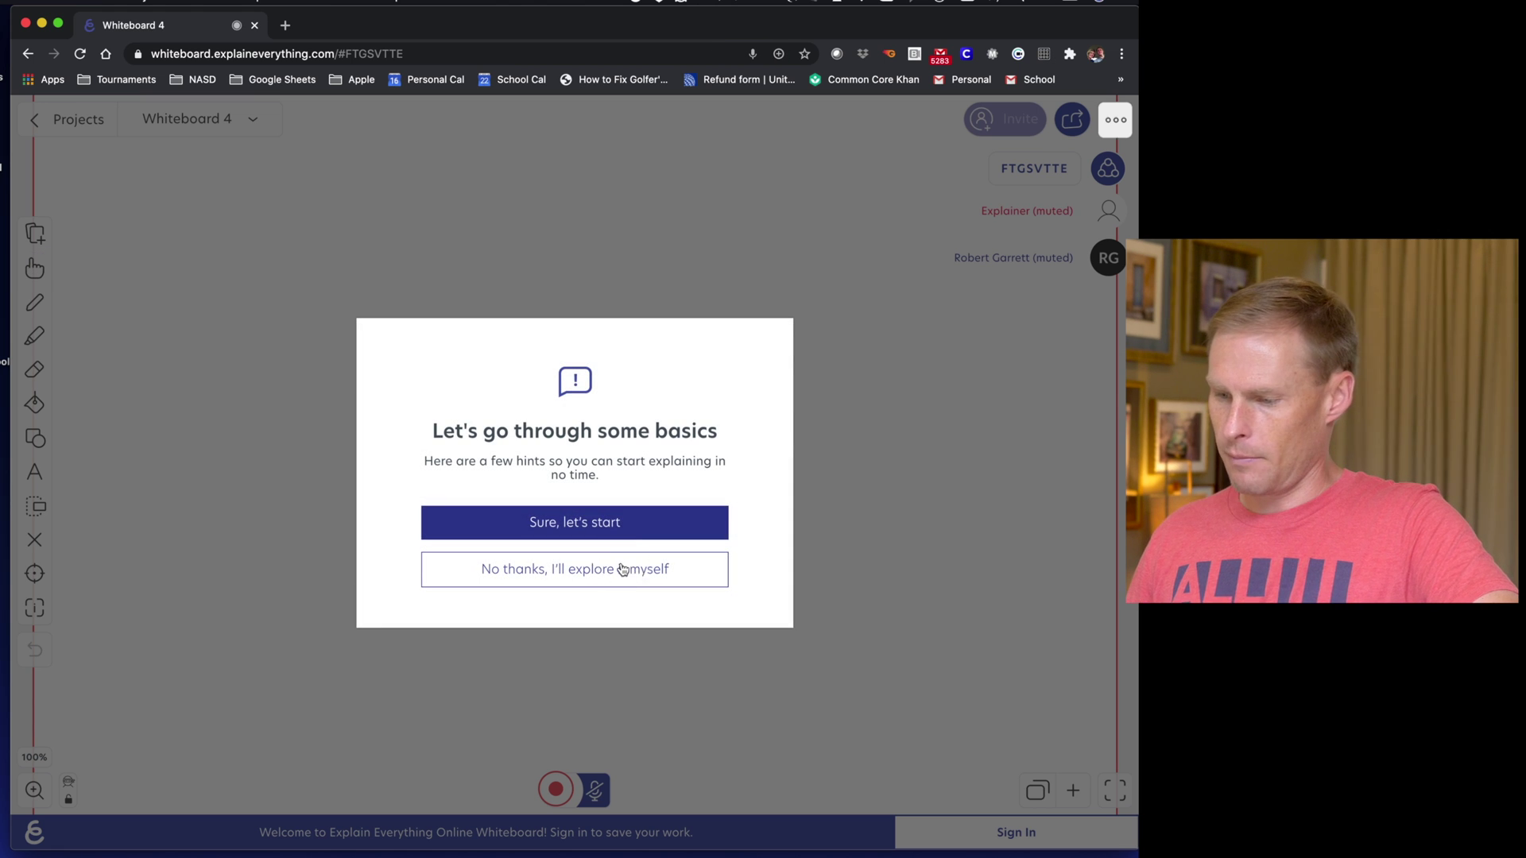
pyautogui.click(621, 569)
pyautogui.click(947, 346)
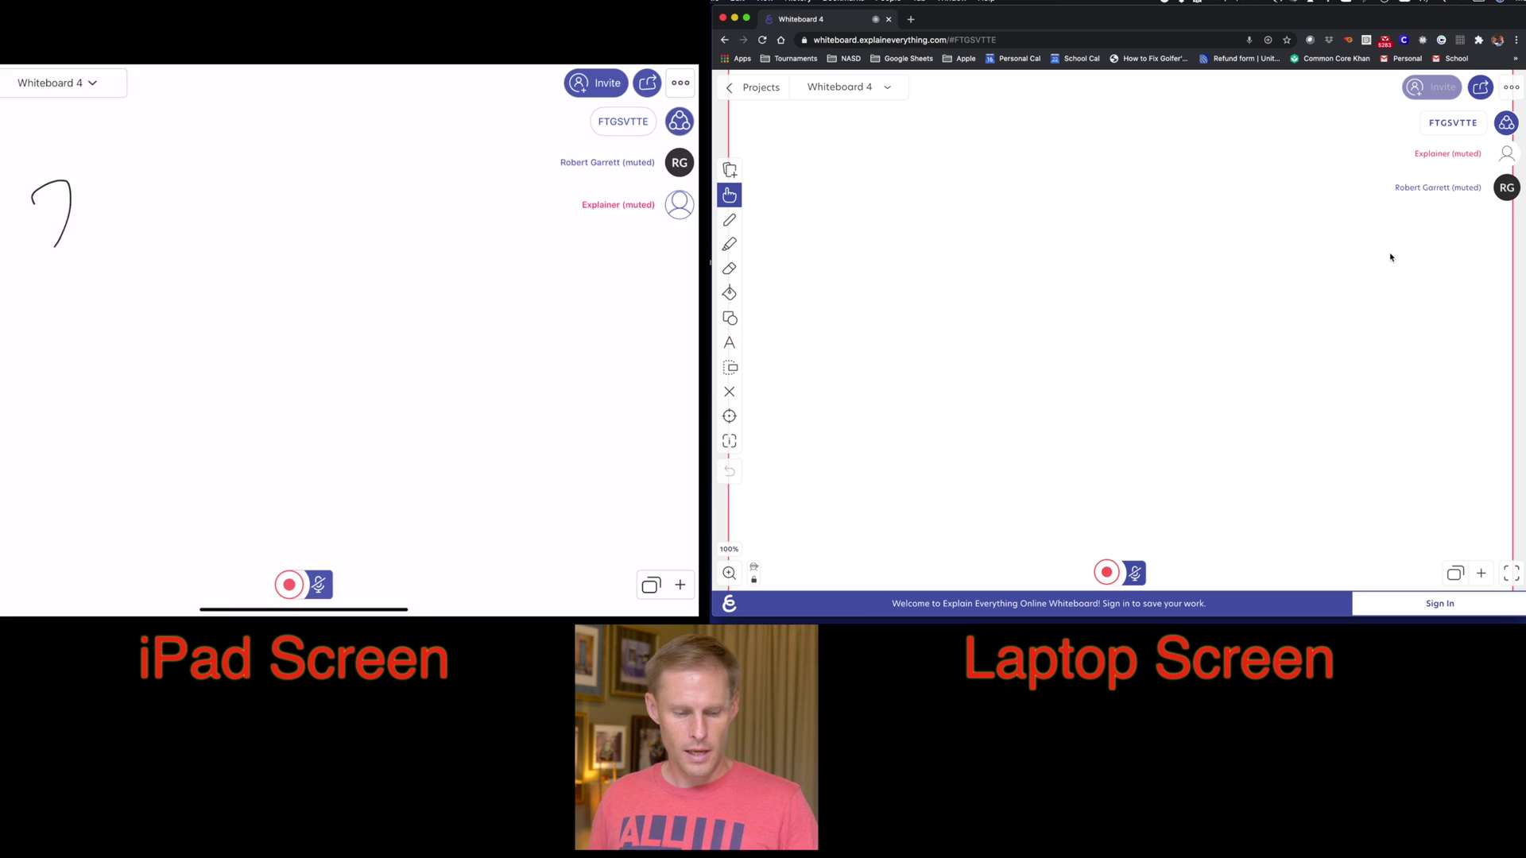
# Handwrite the equation 2+2=4 on the shared whiteboard from the iPad.
pyautogui.moveTo(121, 191)
pyautogui.mouseDown()
pyautogui.moveTo(129, 244)
pyautogui.moveTo(155, 217)
pyautogui.mouseUp()
pyautogui.moveTo(176, 196); pyautogui.dragTo(205, 216)
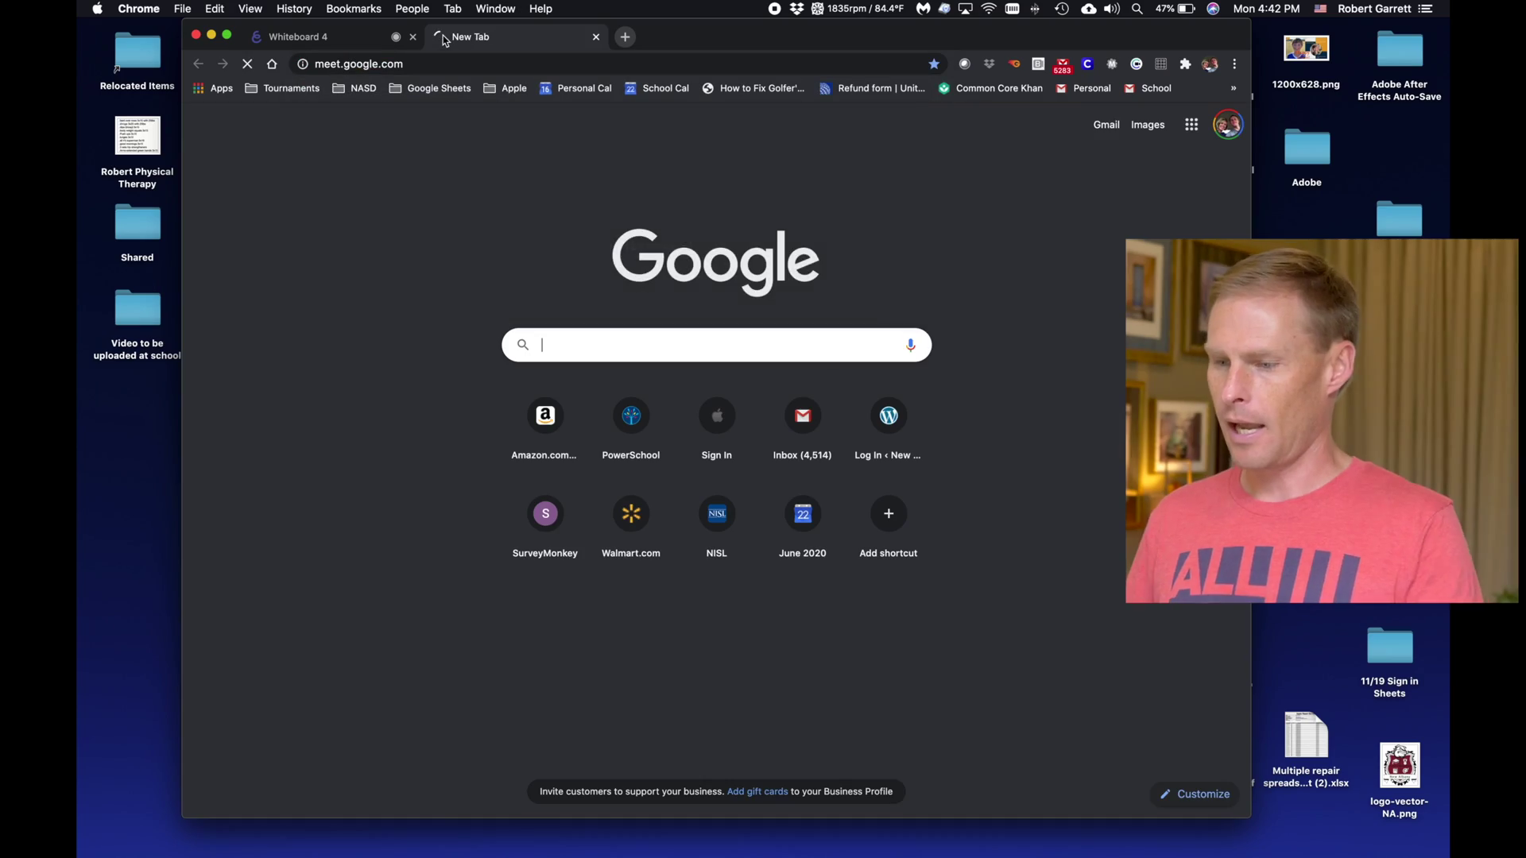
# Open meet.google.com in a new tab, join a new meeting with the school account, and close the meeting's sharing details.
pyautogui.press('Return')
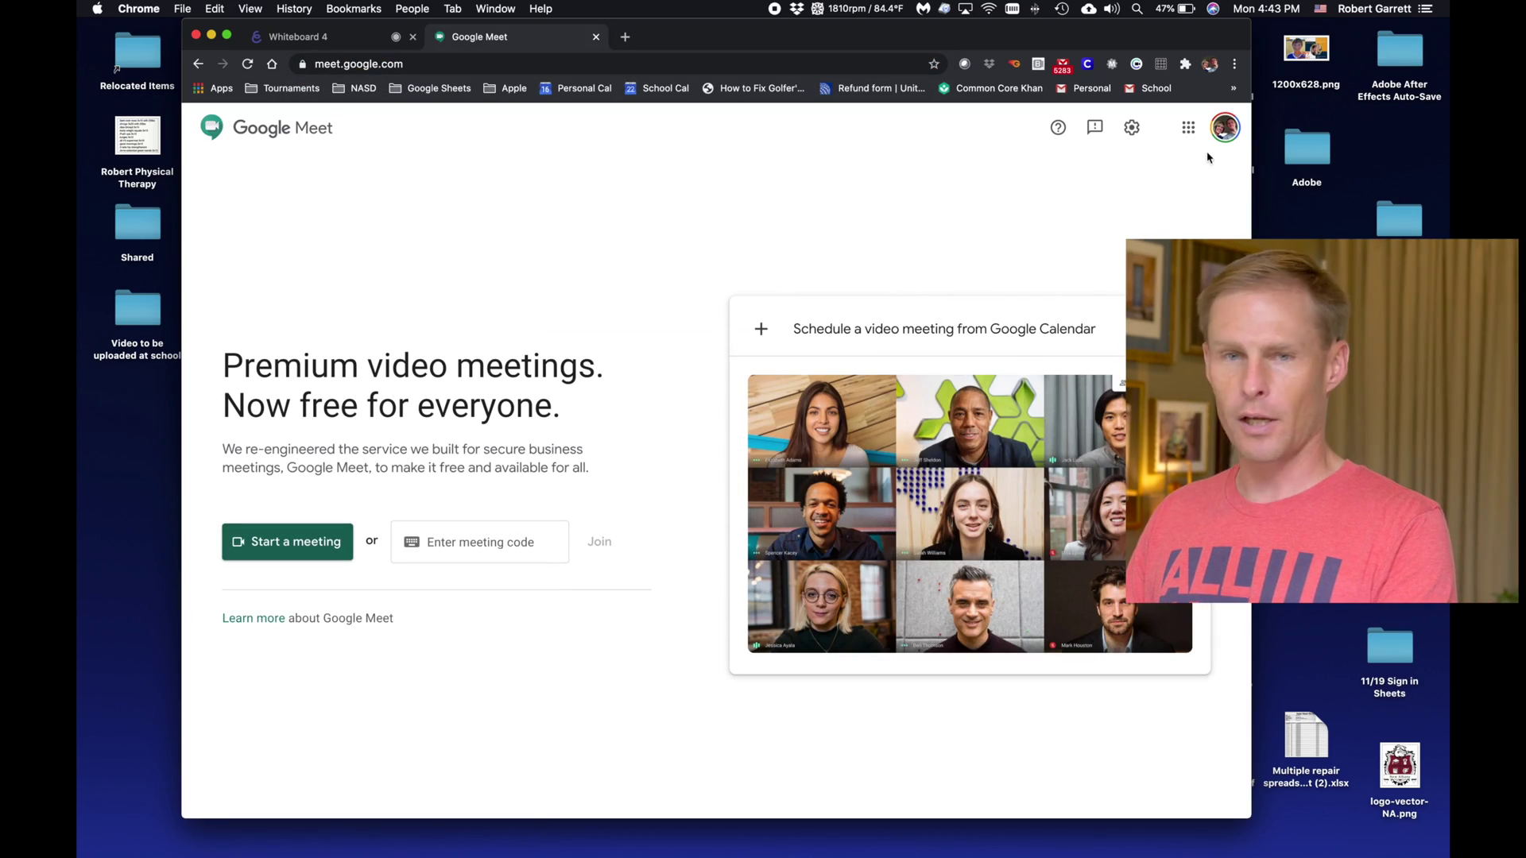
pyautogui.click(1224, 127)
pyautogui.click(1105, 367)
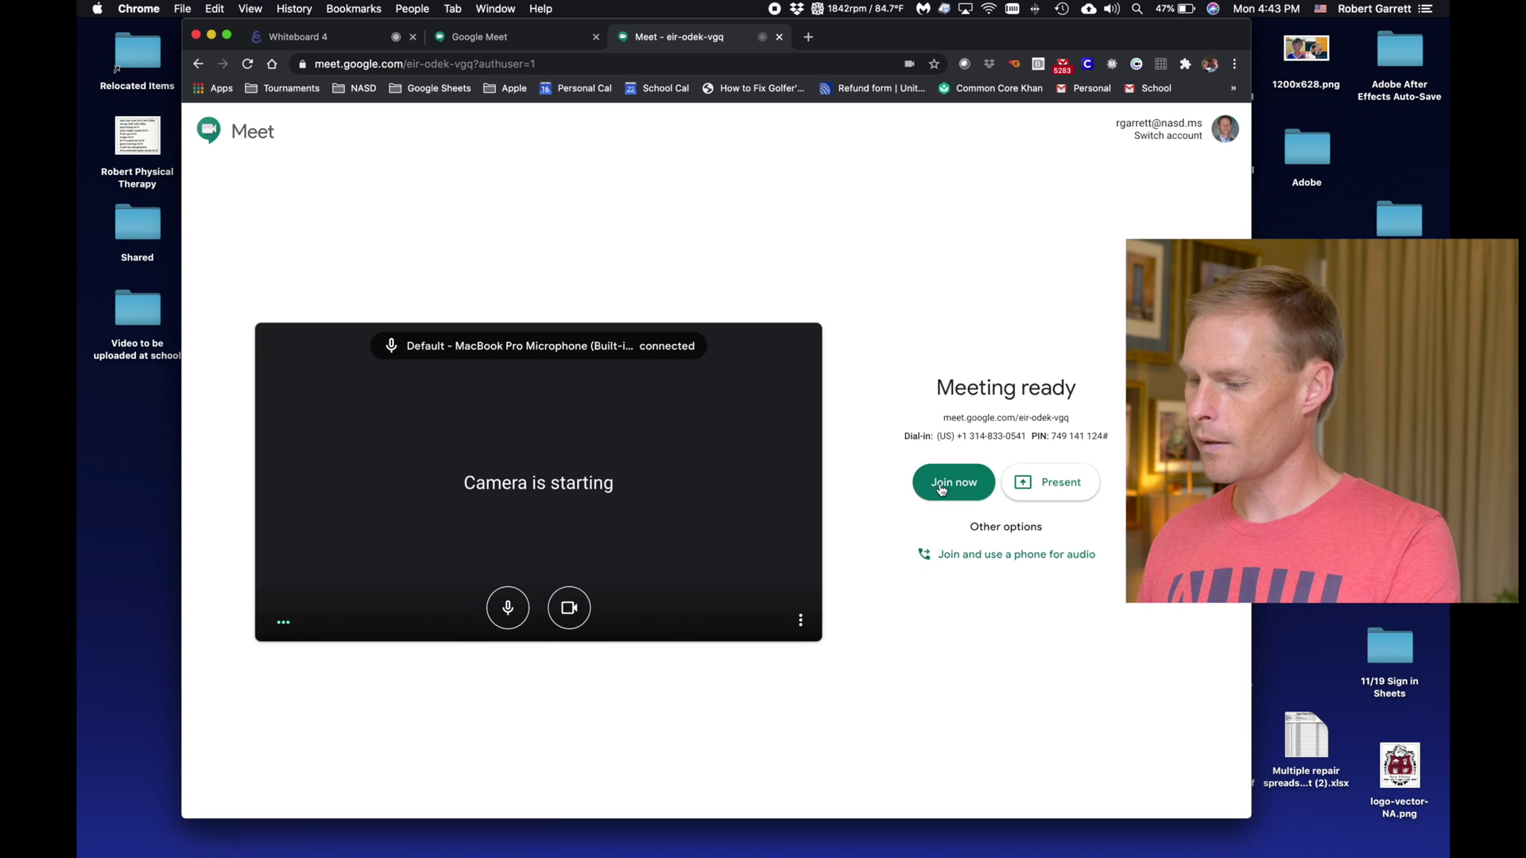
pyautogui.click(941, 490)
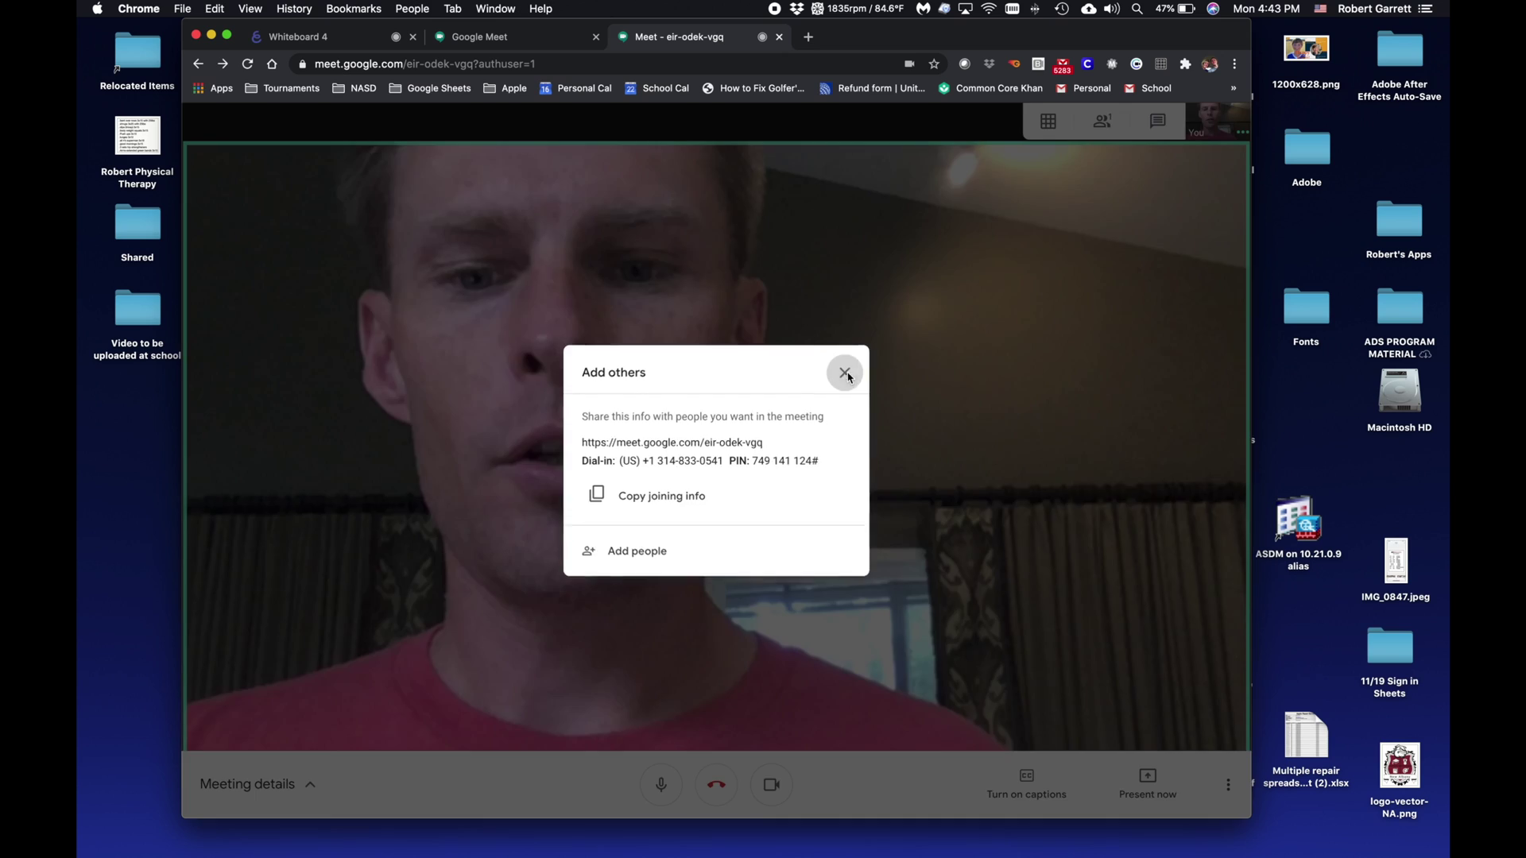
pyautogui.click(845, 373)
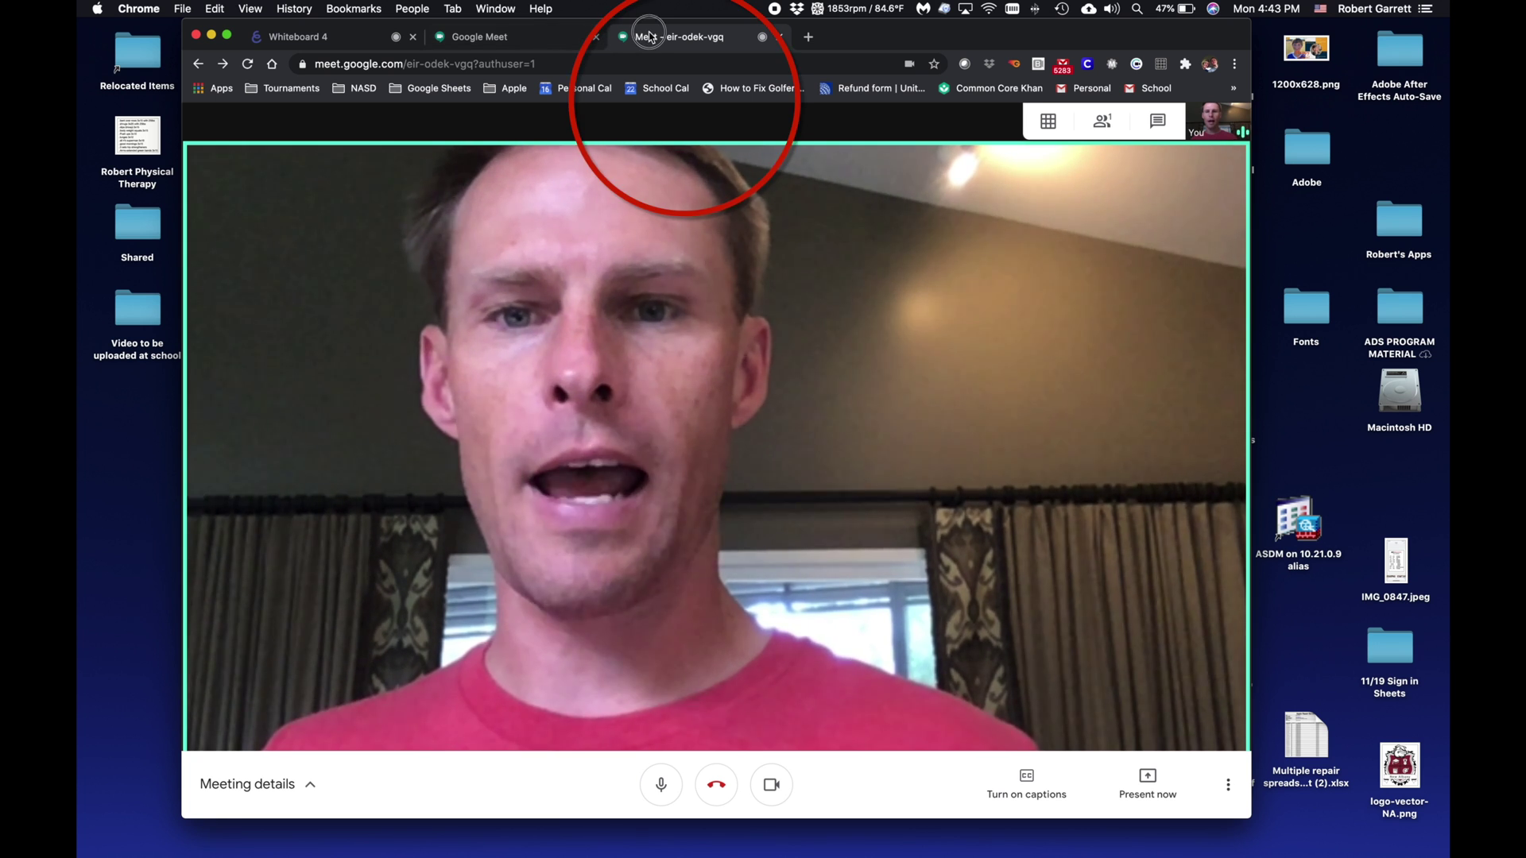
# Detach the active Google Meet meeting tab into its own separate browser window.
pyautogui.moveTo(648, 67)
pyautogui.mouseDown()
pyautogui.moveTo(647, 112)
pyautogui.moveTo(667, 45)
pyautogui.mouseUp()
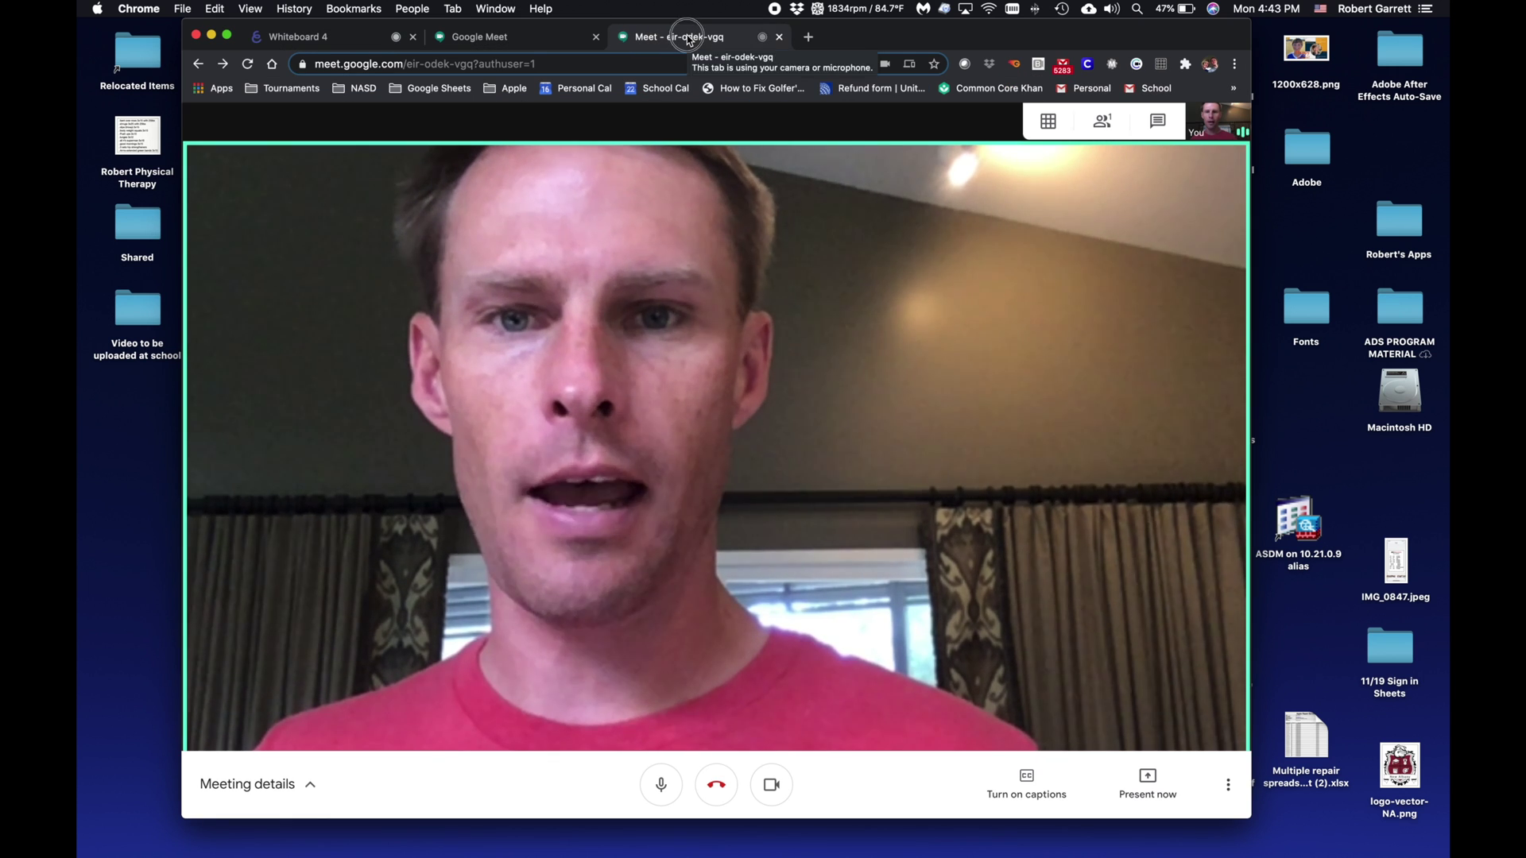
pyautogui.moveTo(688, 39)
pyautogui.mouseDown()
pyautogui.moveTo(688, 115)
pyautogui.moveTo(658, 79)
pyautogui.moveTo(784, 48)
pyautogui.moveTo(693, 36)
pyautogui.mouseUp()
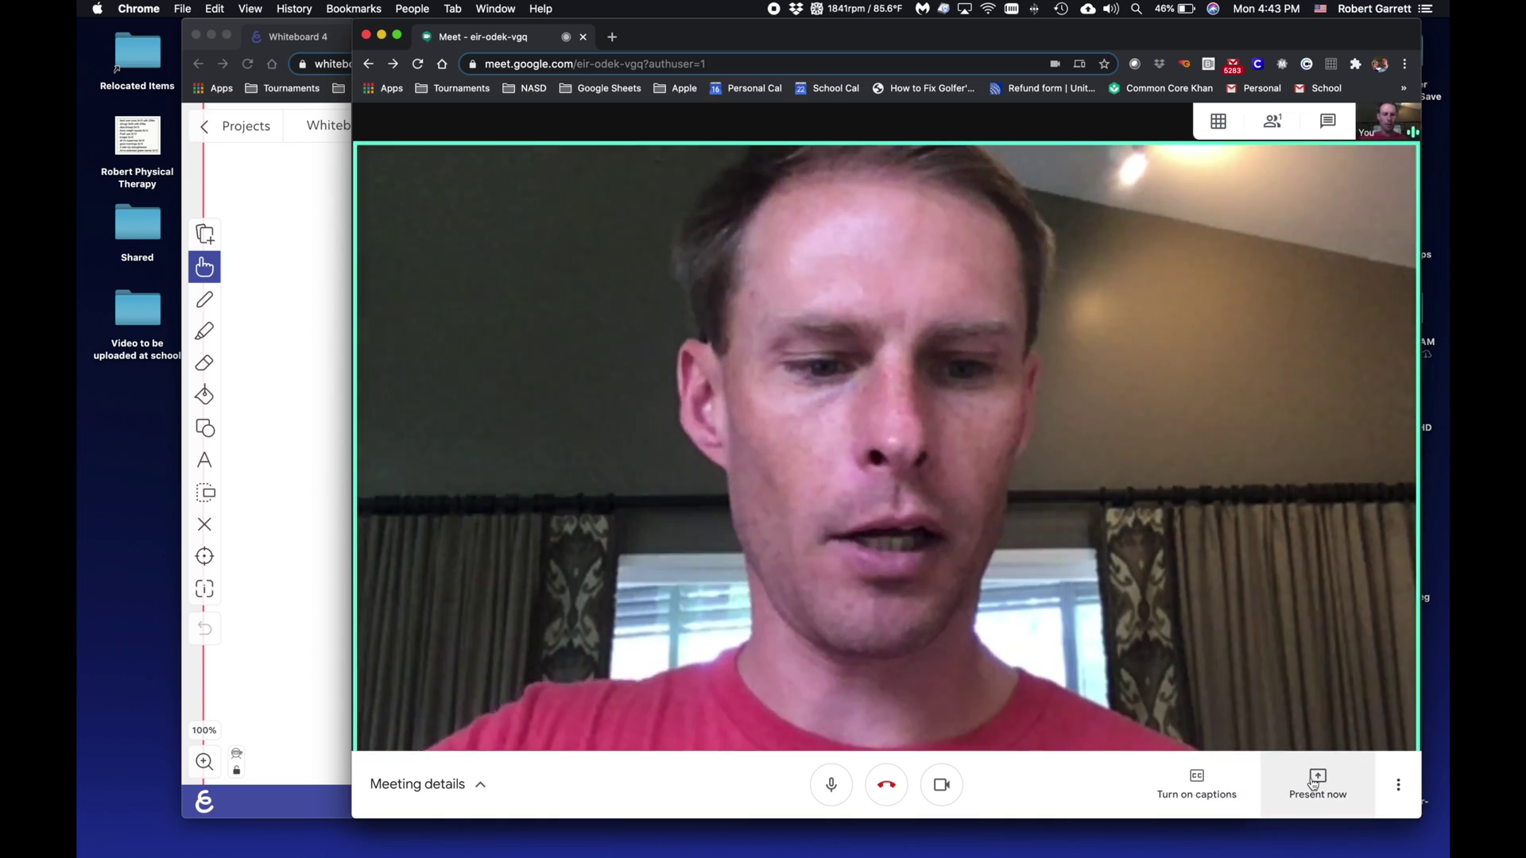
# Present the entire screen in the Google Meet meeting.
pyautogui.click(1313, 785)
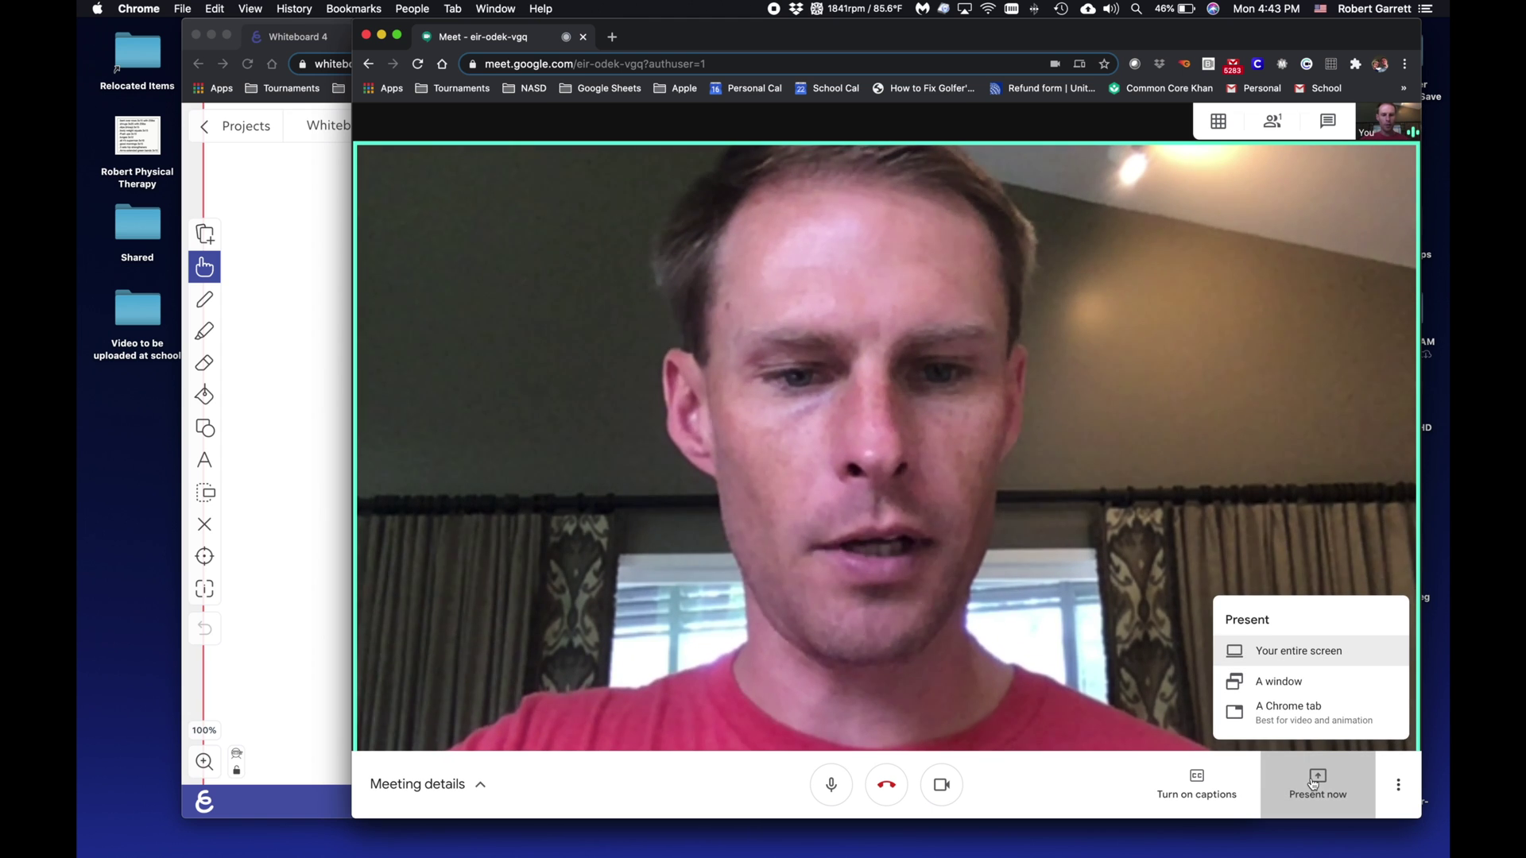
pyautogui.click(1299, 651)
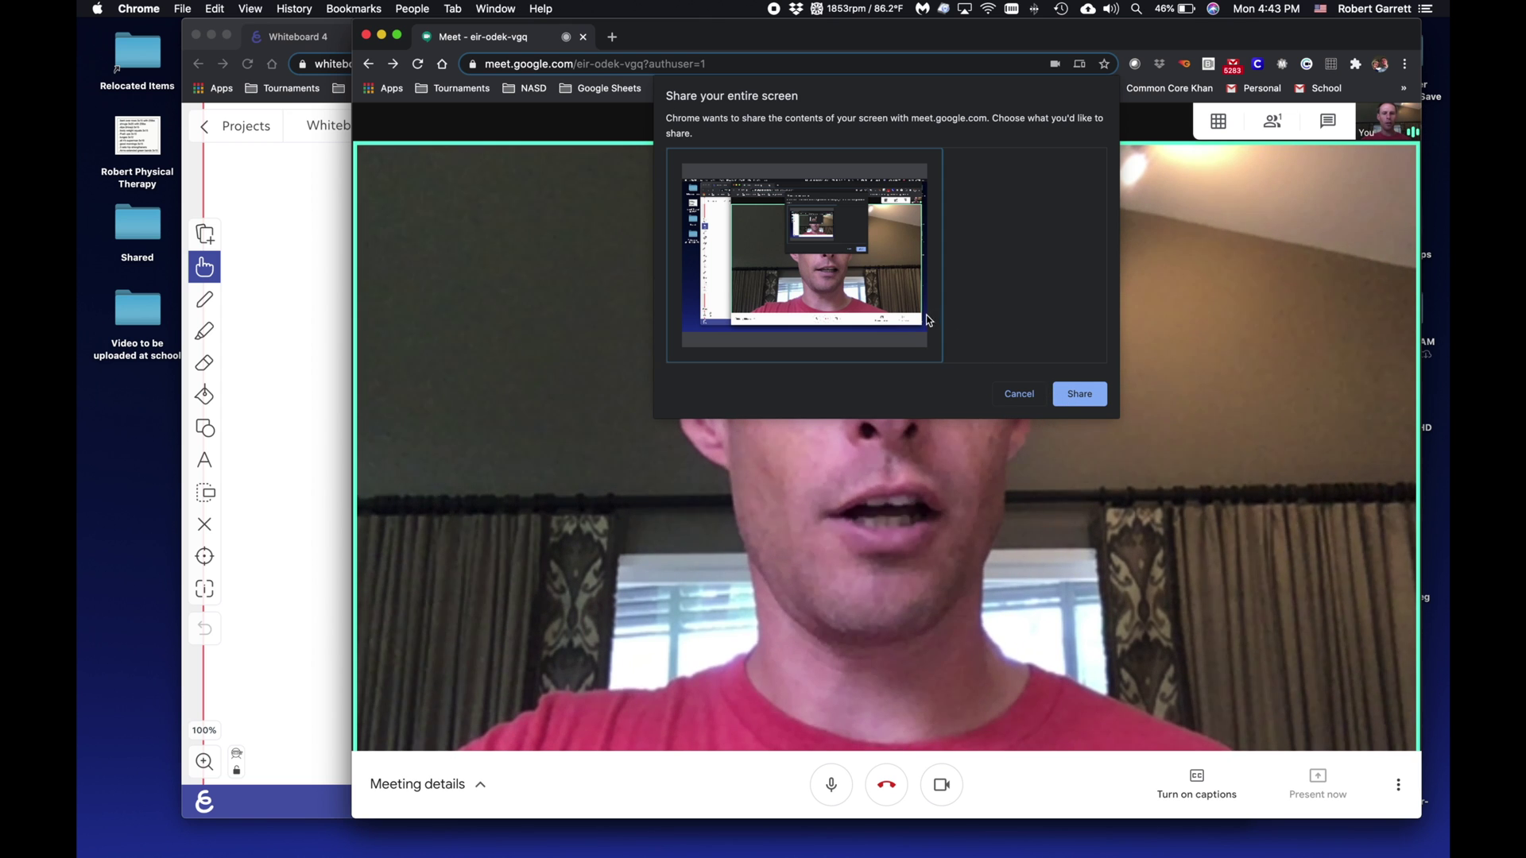
pyautogui.click(1078, 394)
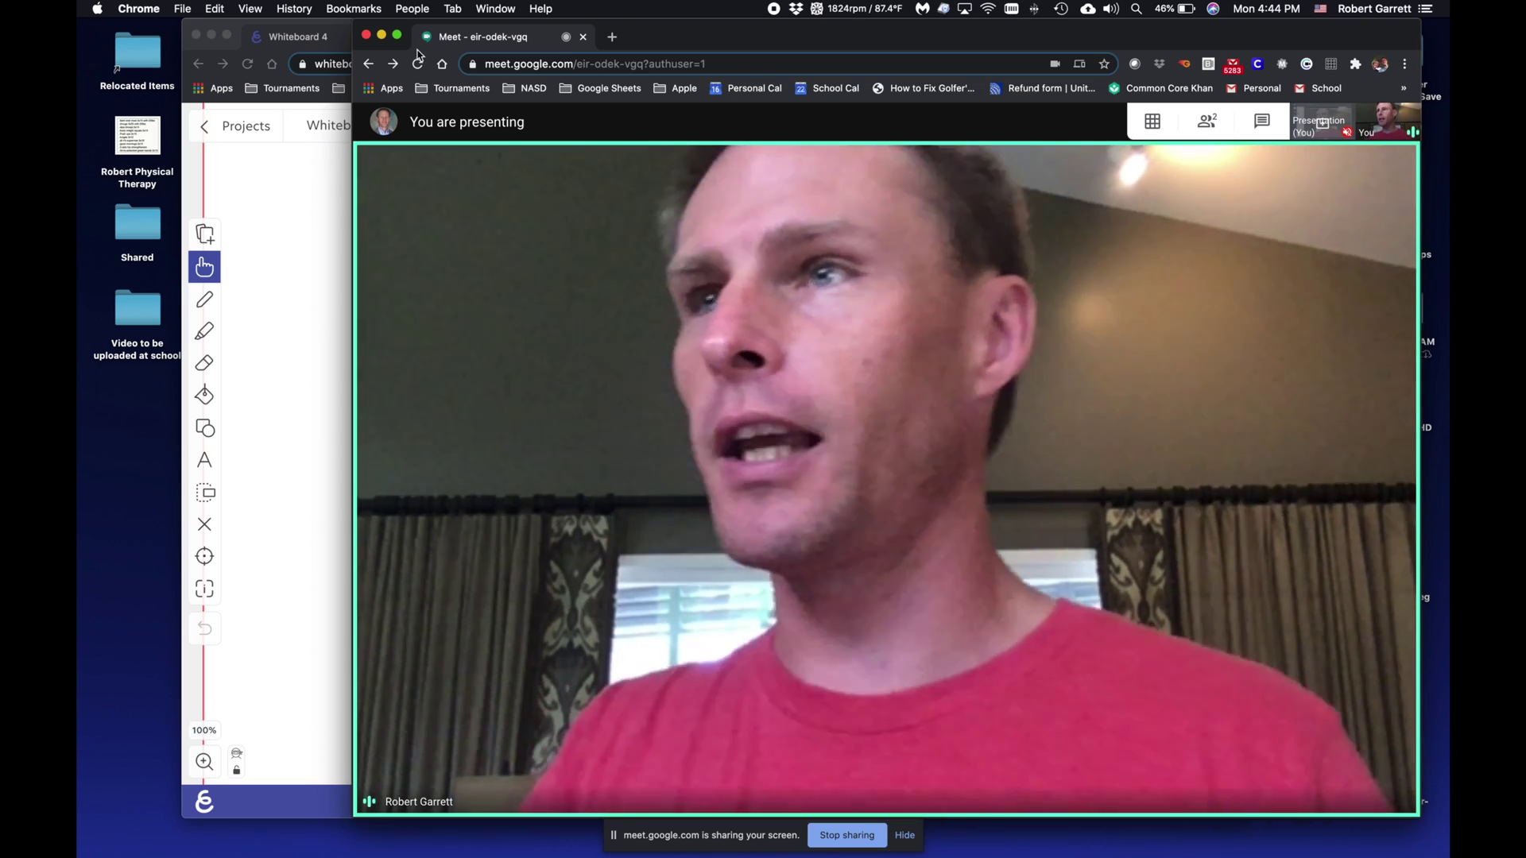
# Tile the Meet window to the right of the screen beside the Whiteboard 4 window, and widen the whiteboard's share.
pyautogui.moveTo(399, 36)
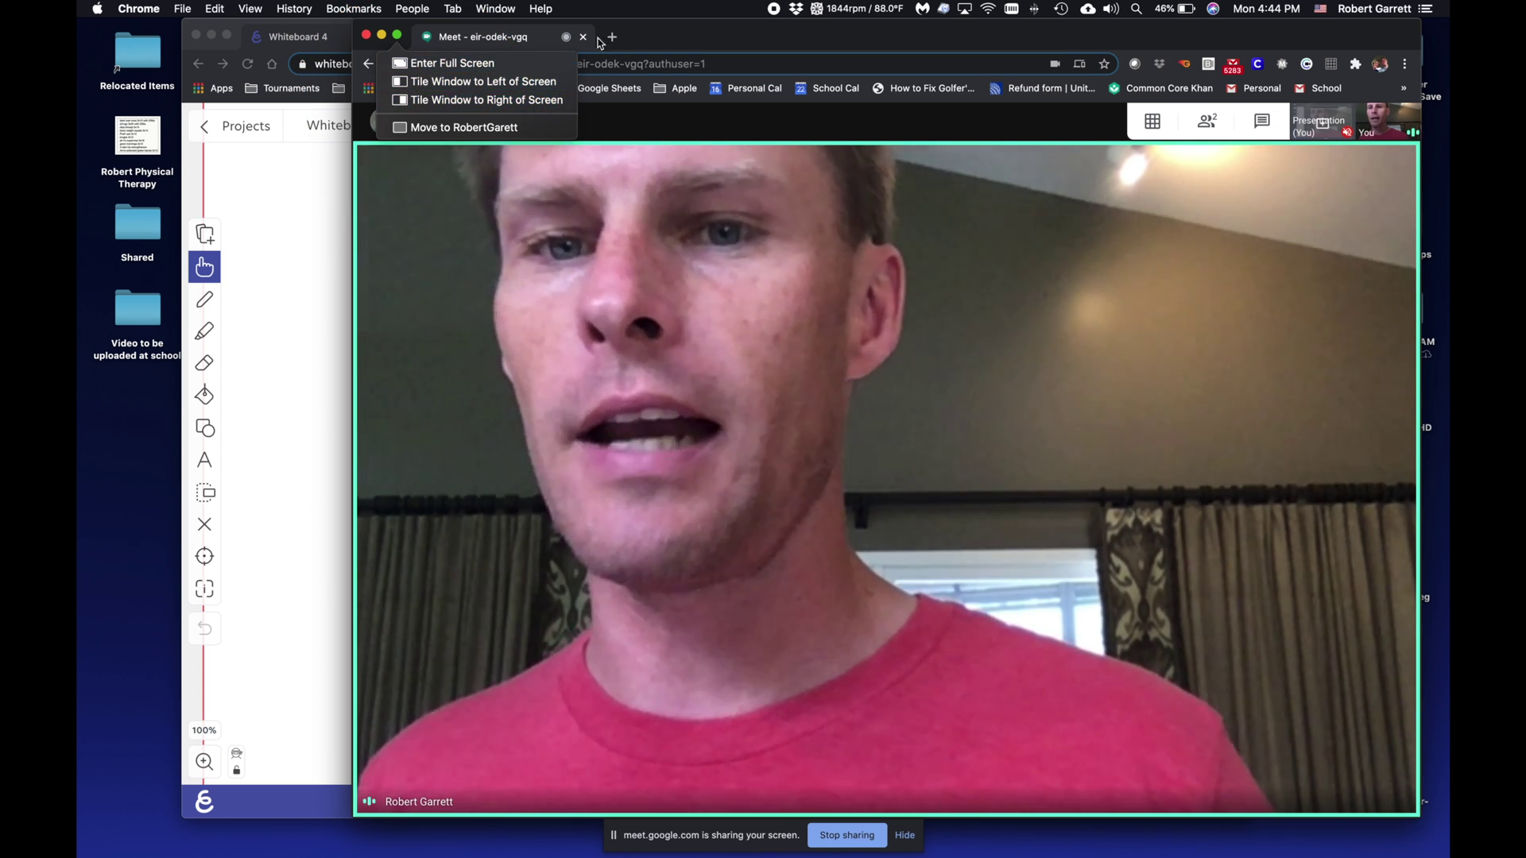
pyautogui.click(645, 38)
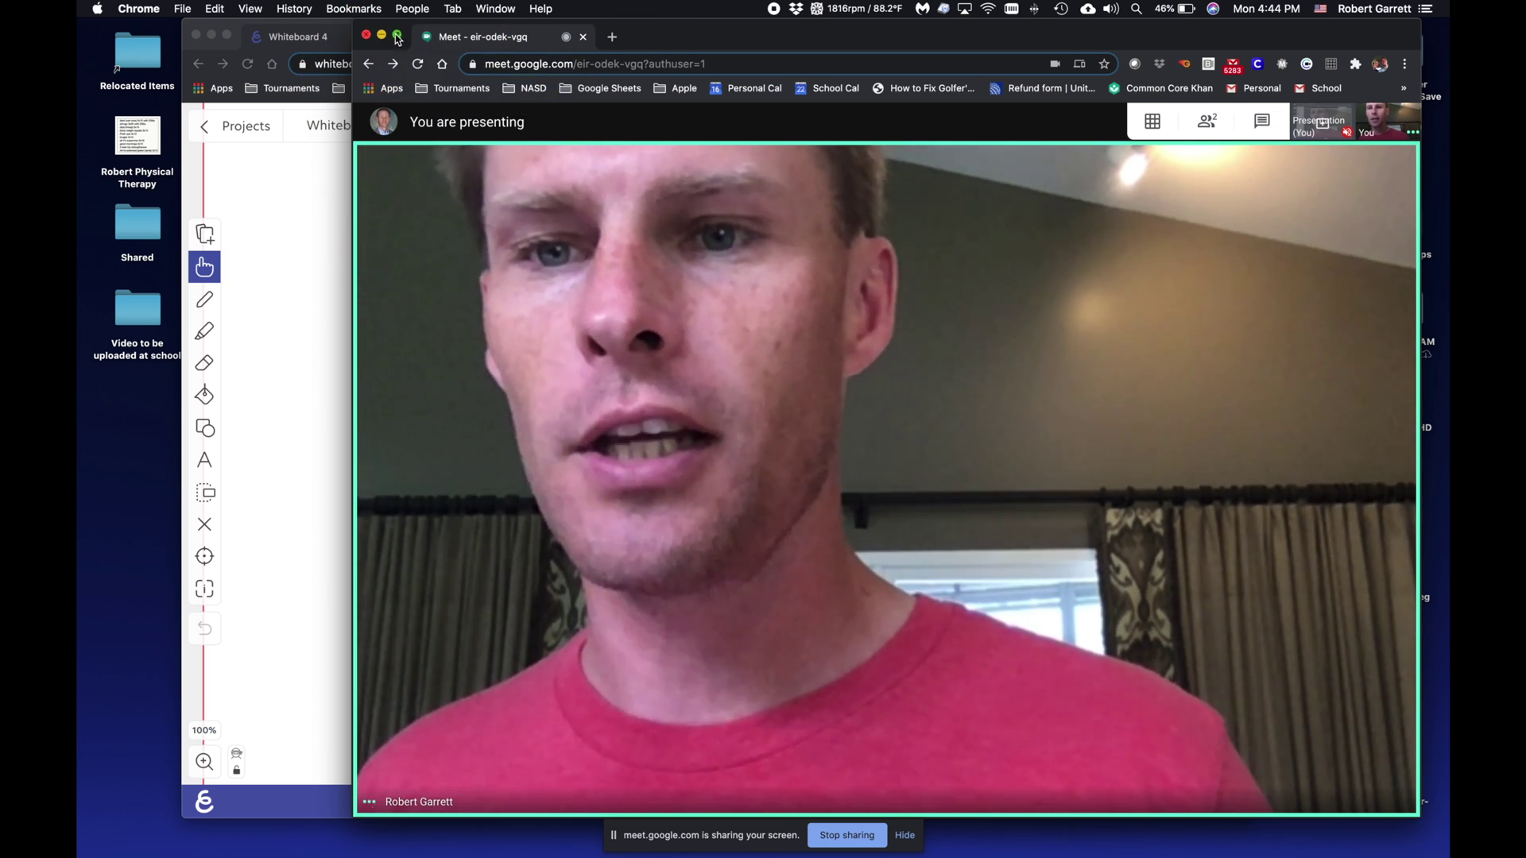
pyautogui.moveTo(396, 38)
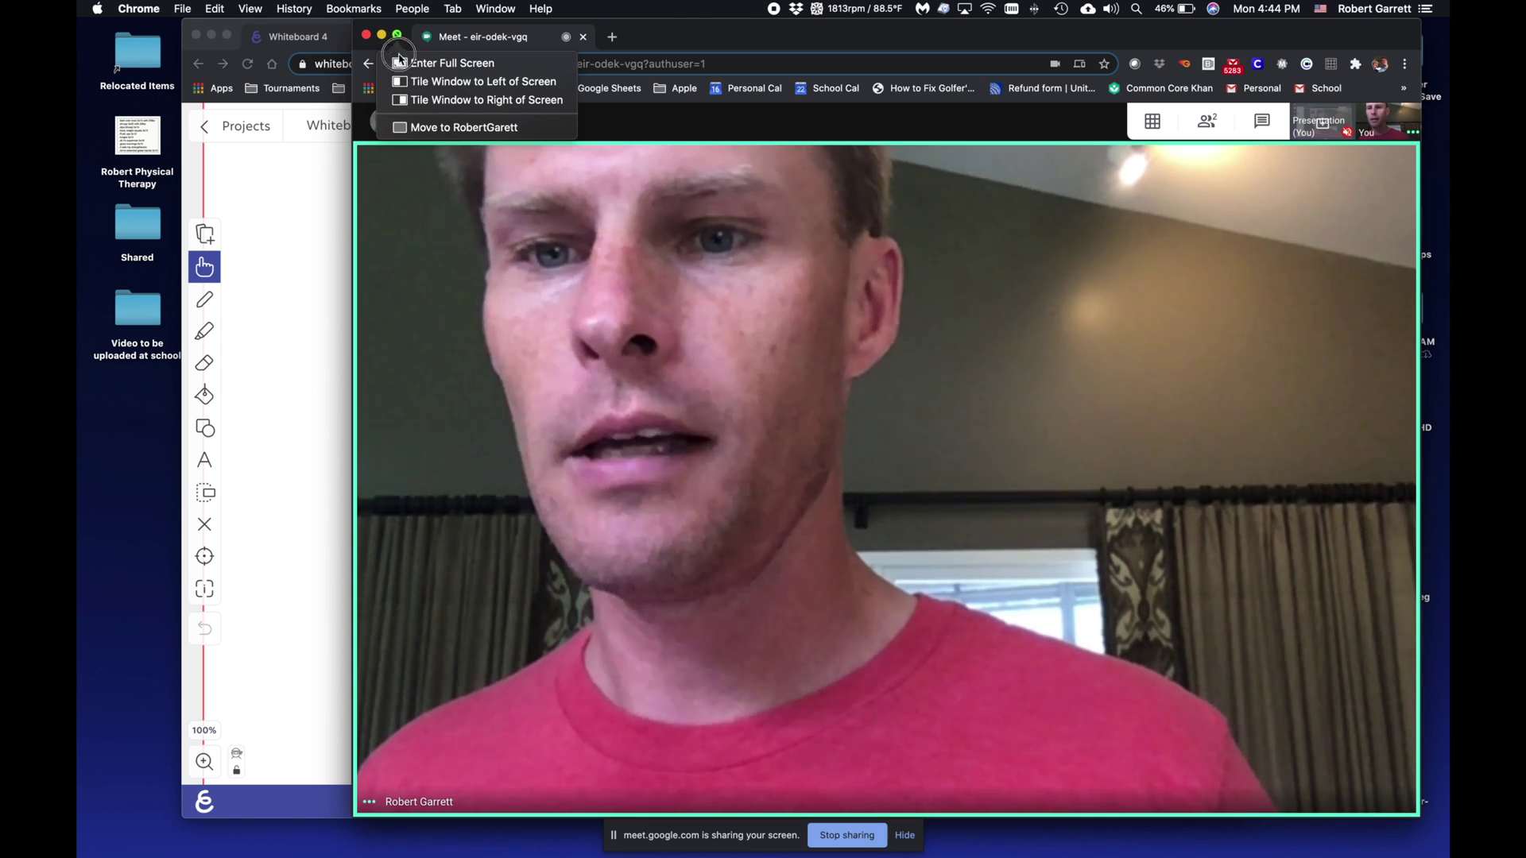
pyautogui.click(411, 101)
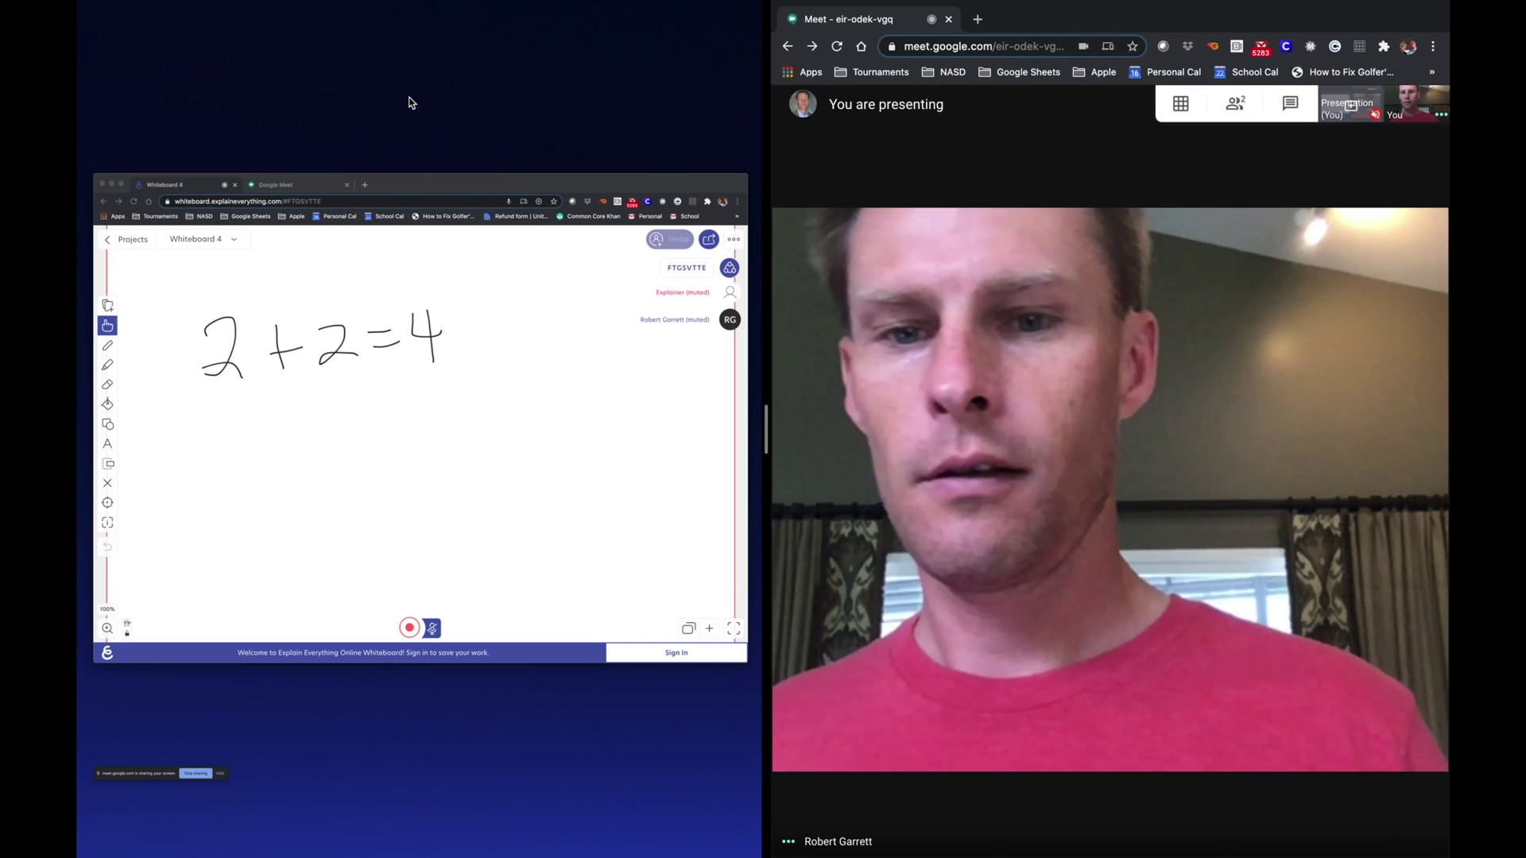
pyautogui.click(406, 367)
pyautogui.moveTo(763, 421); pyautogui.dragTo(1095, 443)
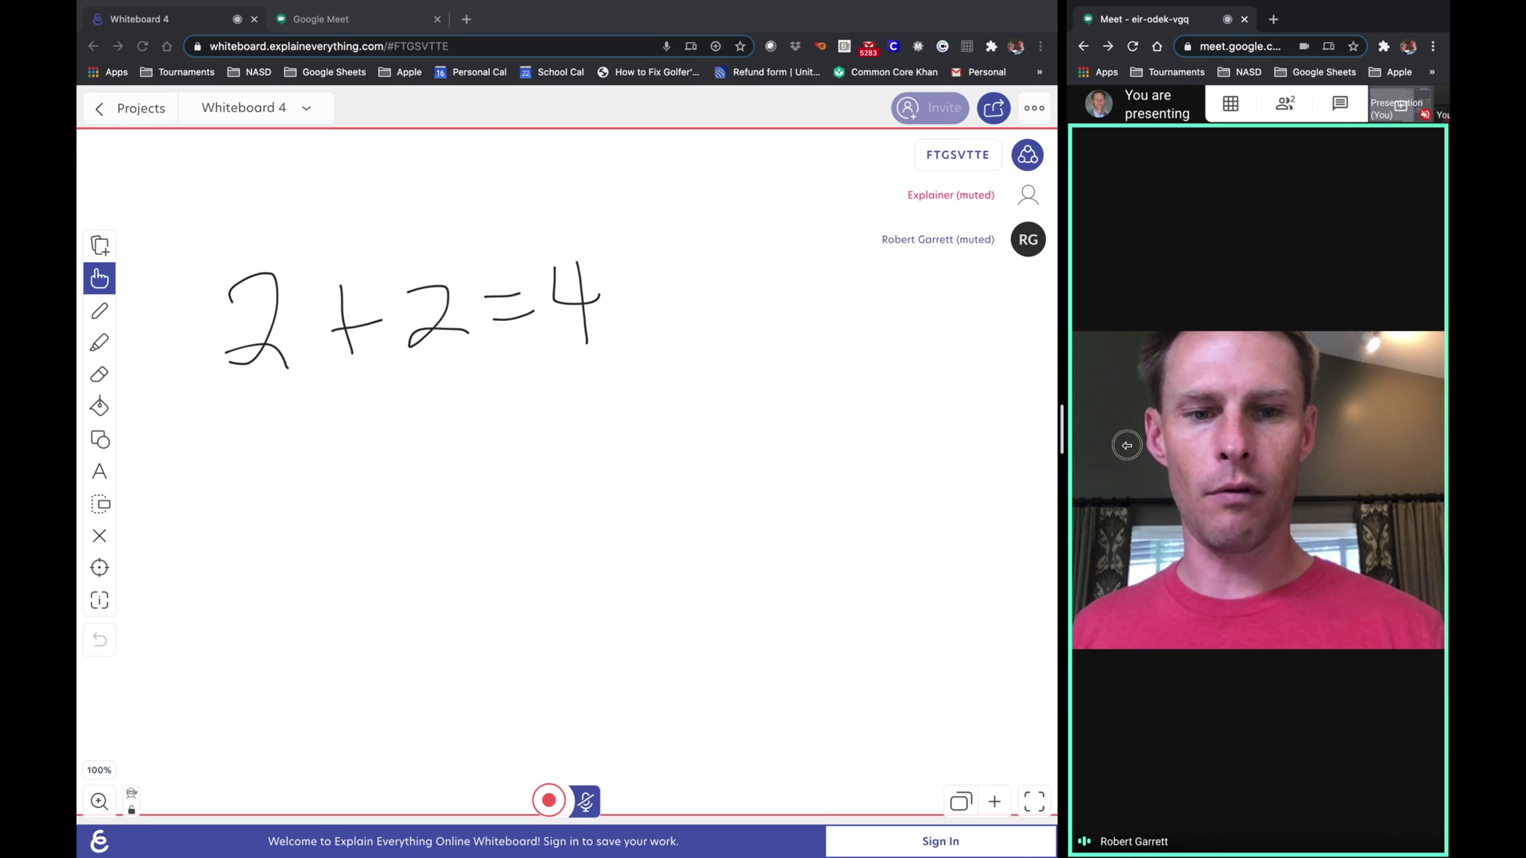